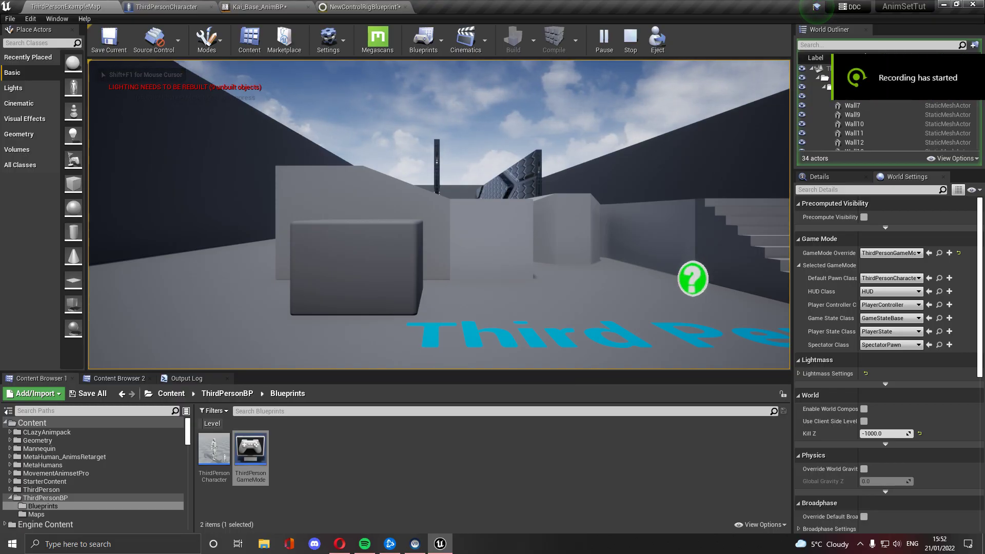
Step: Move through the arena past the walls and hexagon-patterned panels in the running play session, and end the session
key("a")
key("w")
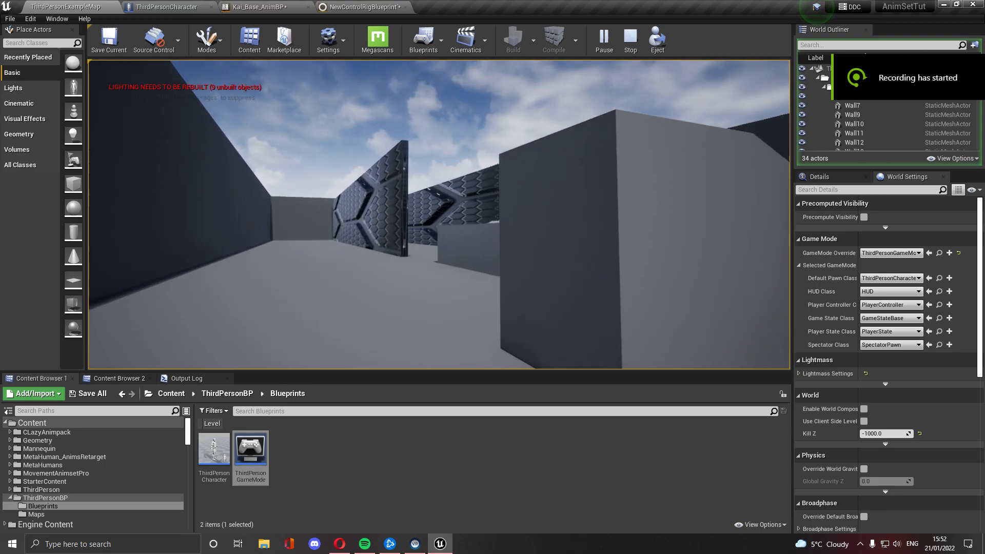
key("w")
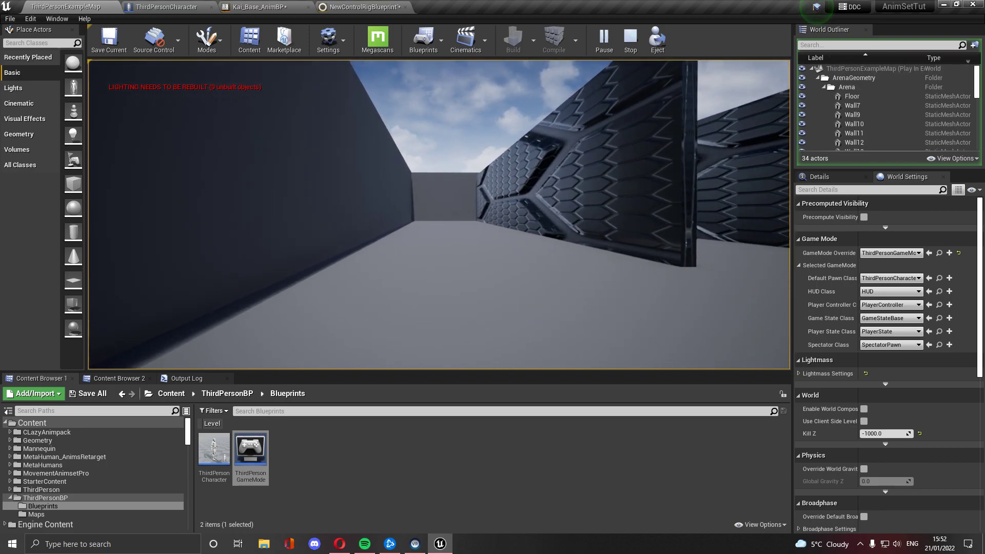
key("w")
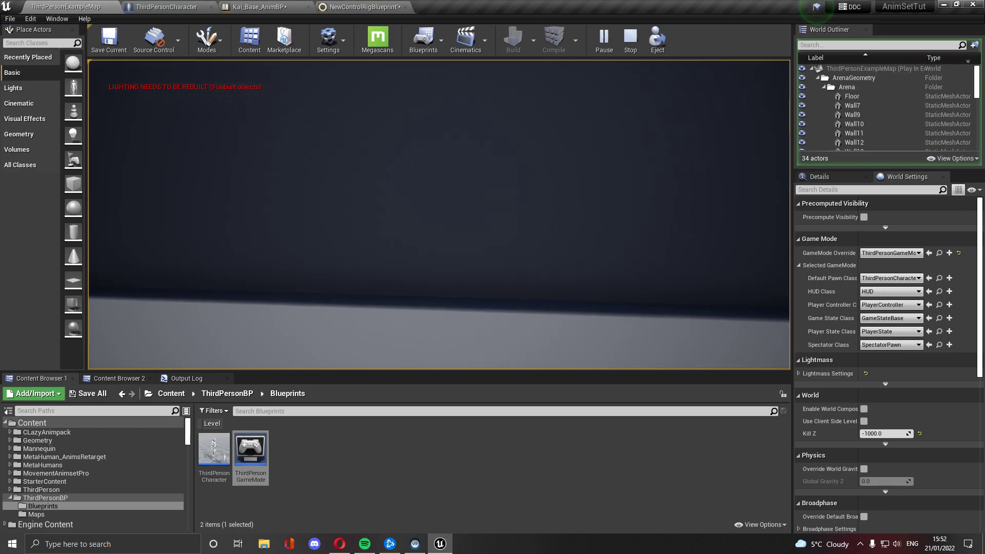
key("w")
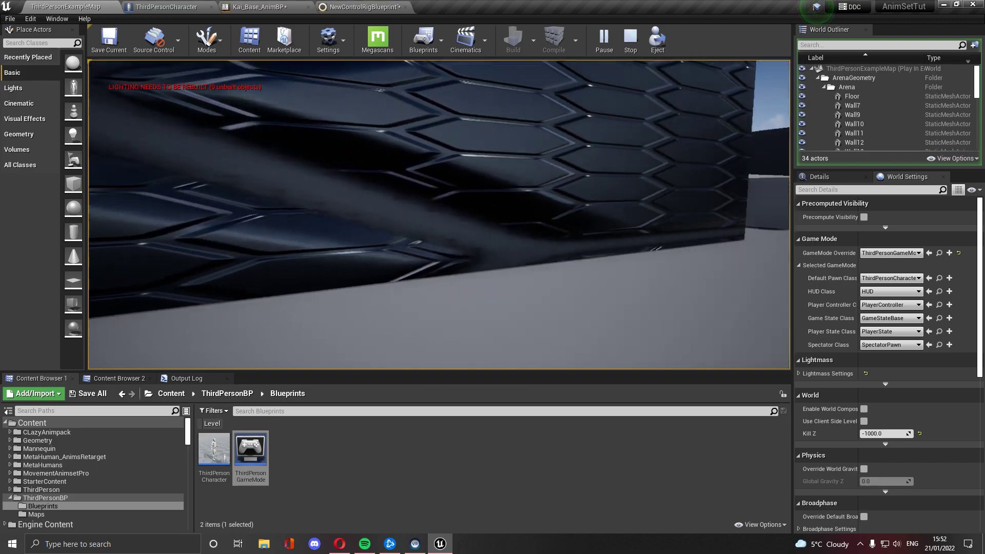
key("w")
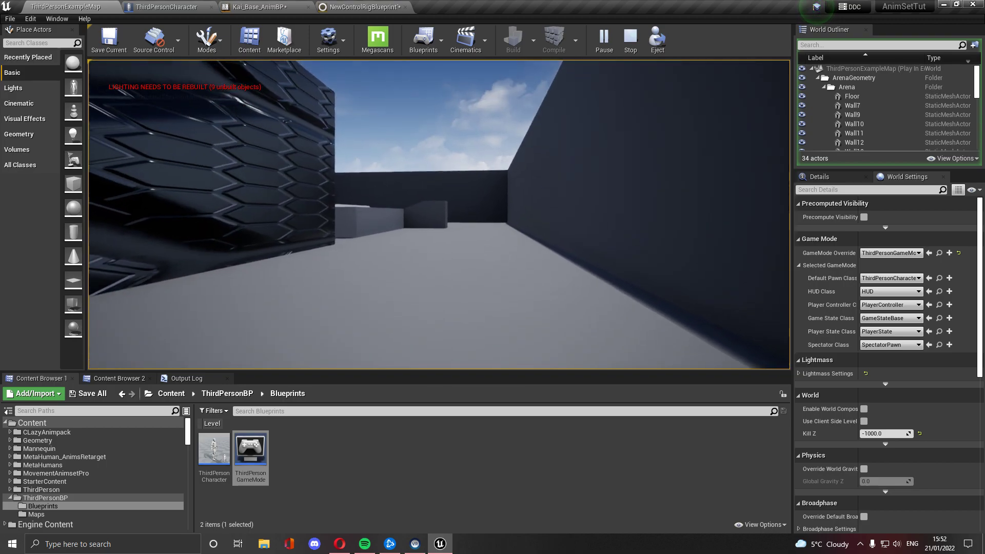
key("w")
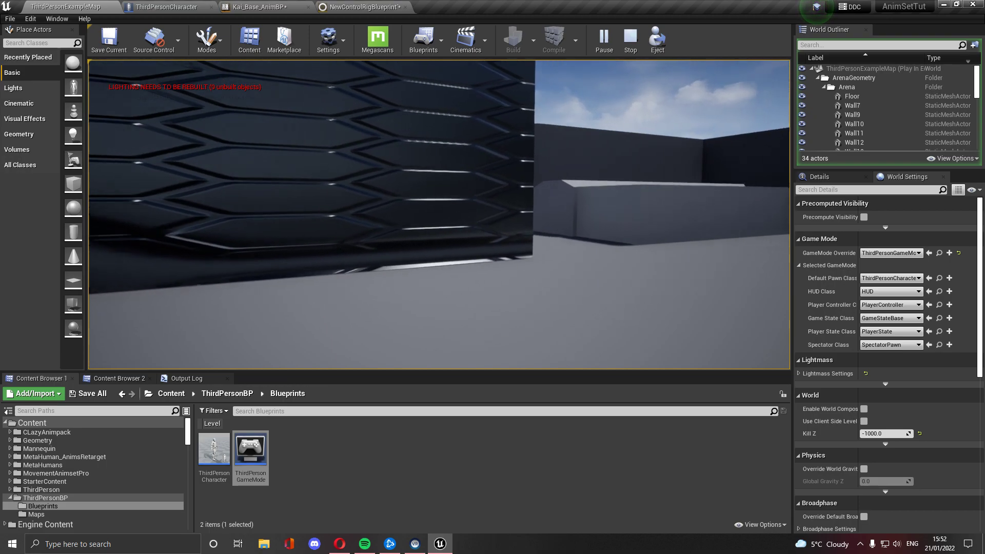
key("w")
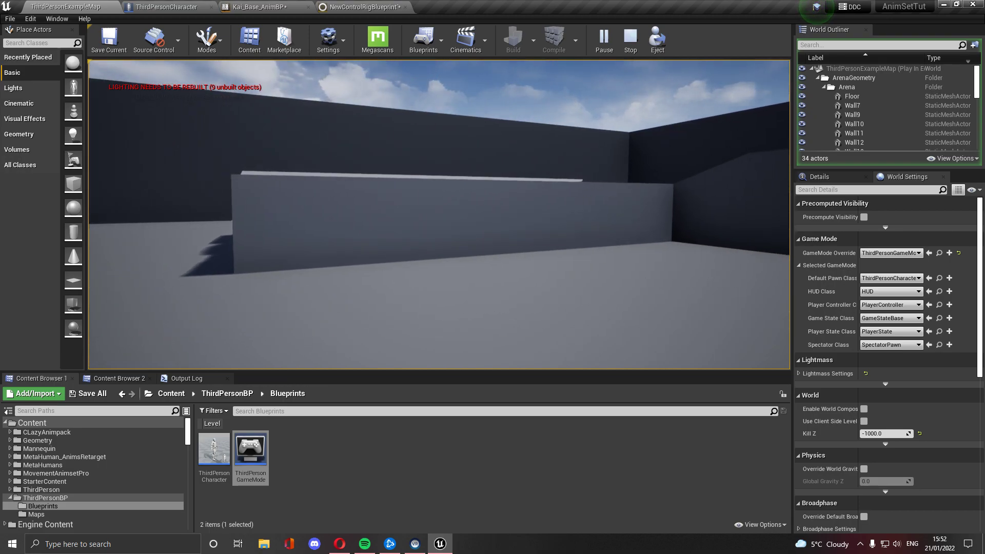
key("Escape")
Step: Connect the Control Rig's output pose to the linked anim layer's Base Animation input in Kai_Base_AnimBP's AnimGraph, and save the blueprint
left_click(277, 5)
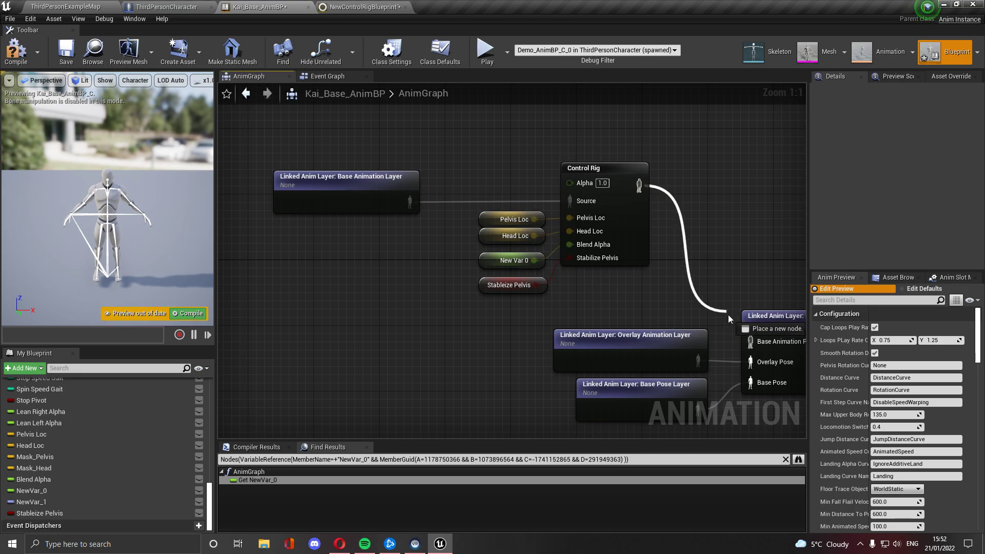
left_click(65, 53)
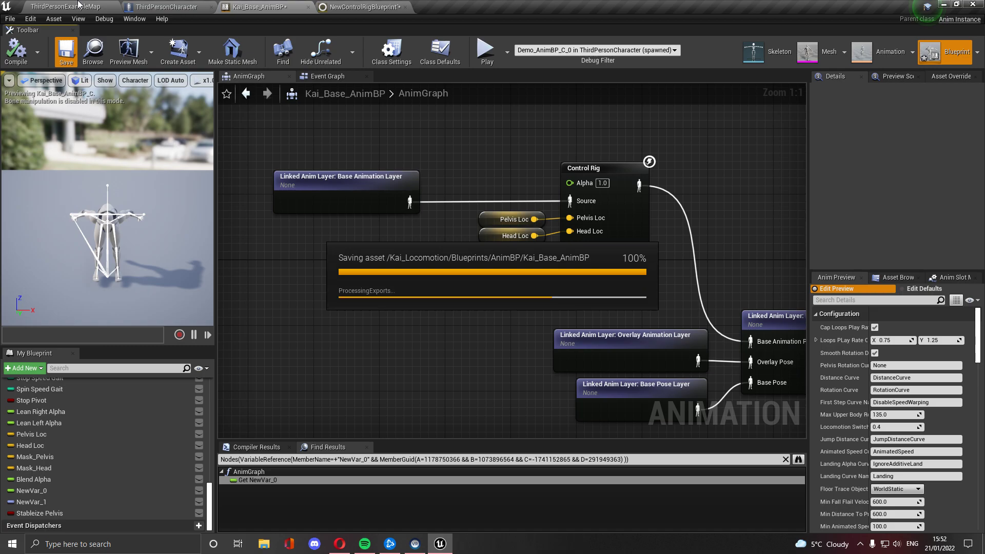
Step: Play the ThirdPersonExampleMap level, move forward between the hexagon-patterned panels, and end the play session
left_click(98, 7)
left_click(605, 47)
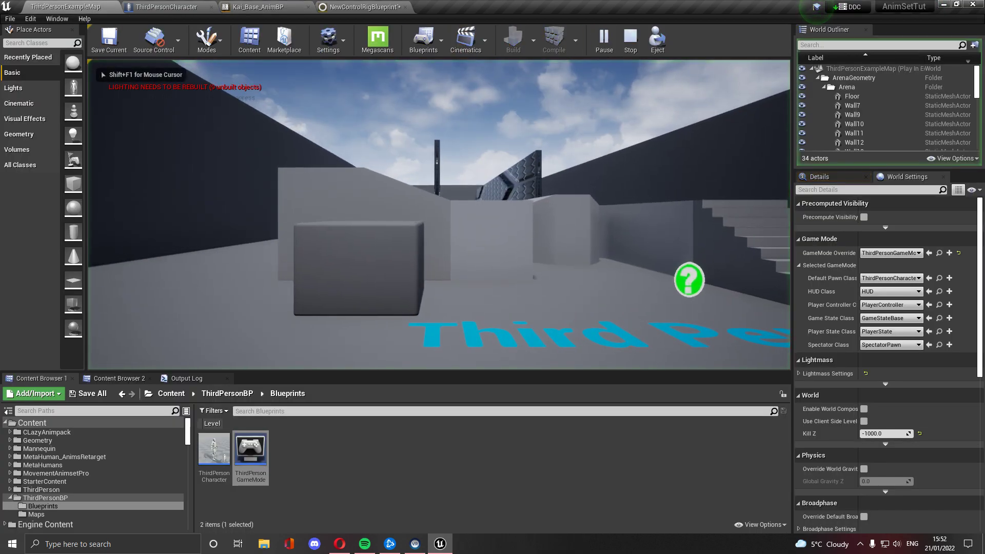
key("w")
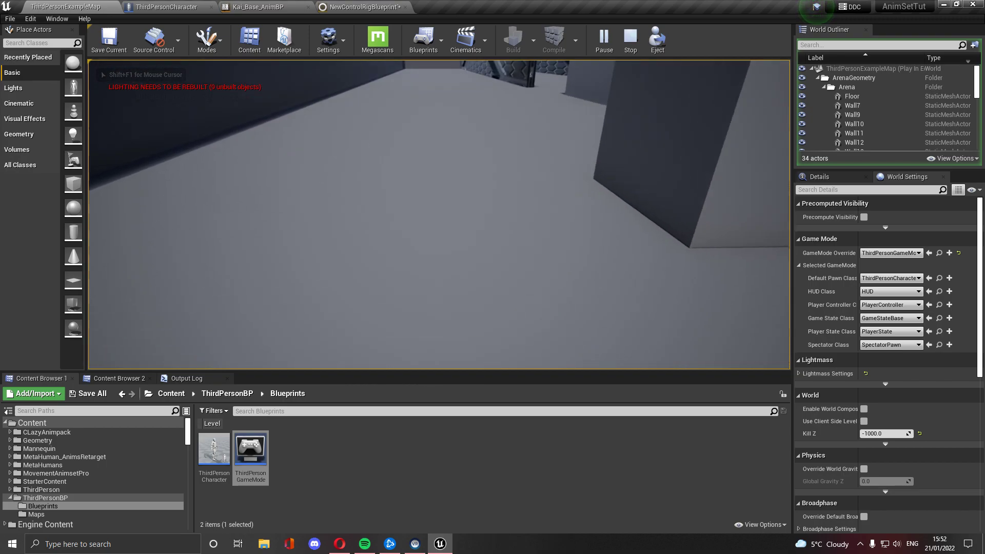
key("w")
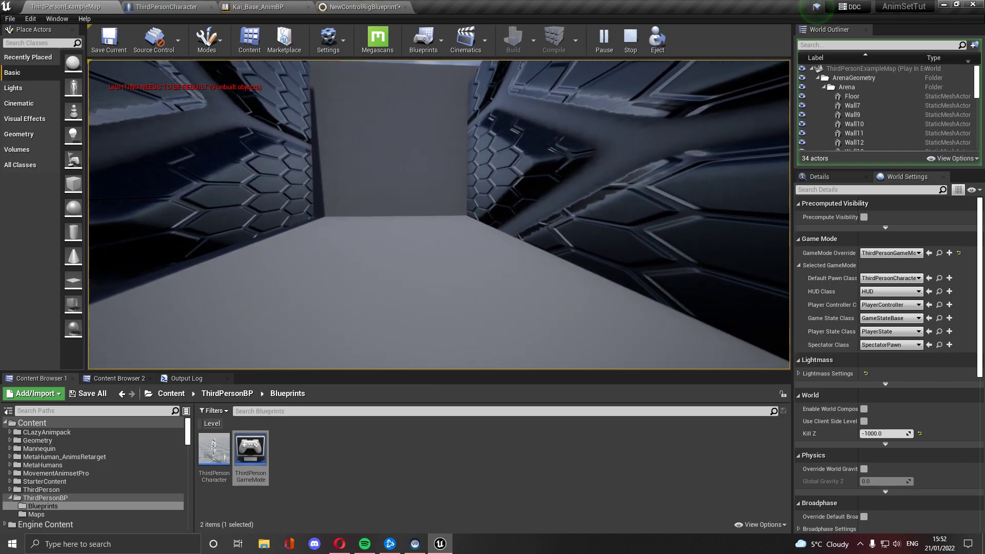
key("w")
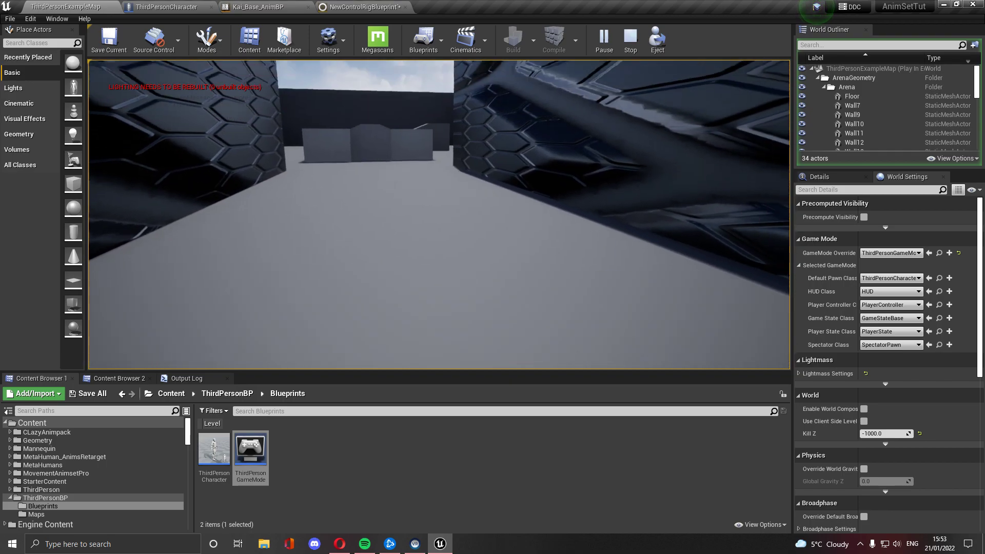
key("Escape")
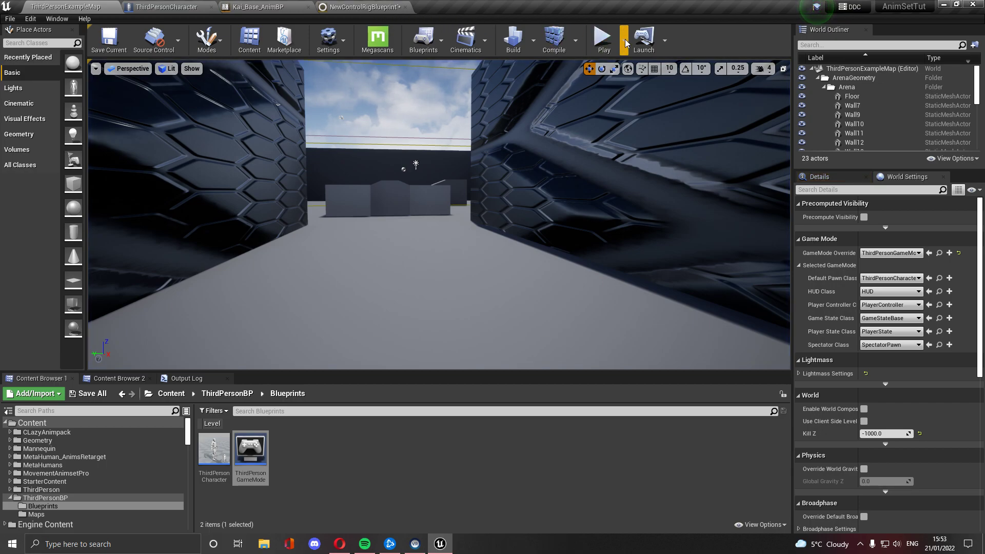
Step: Set the play options to 2 players with net mode Play As Client, and start the play session
left_click(623, 42)
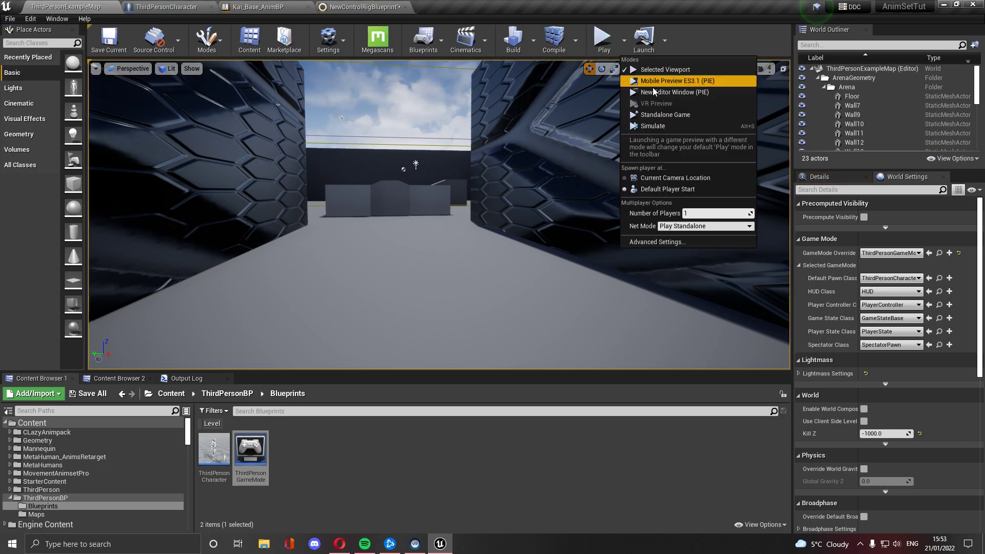
left_click(685, 226)
left_click(603, 41)
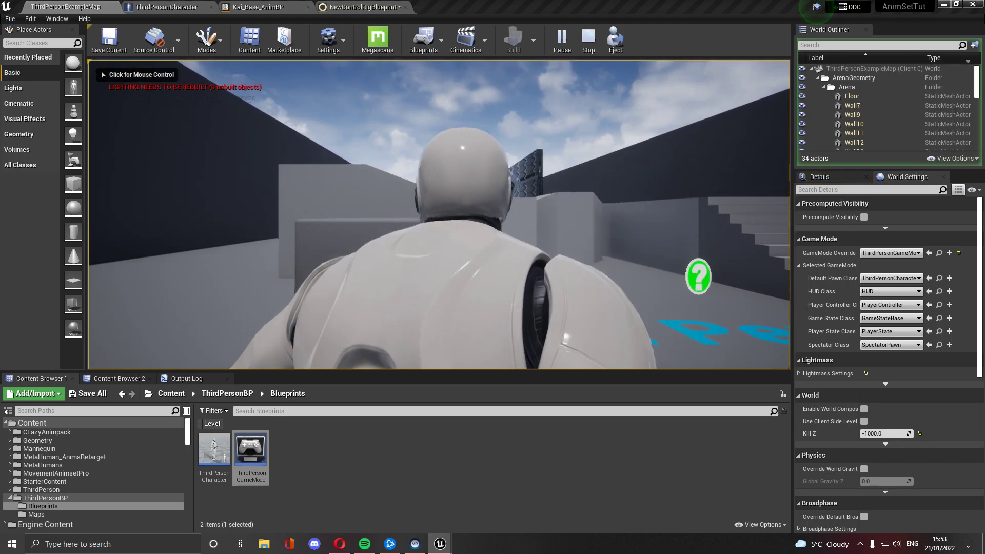
Step: Watch the other character's animation while moving sideways in both directions in the client session, and stop playing
key("d")
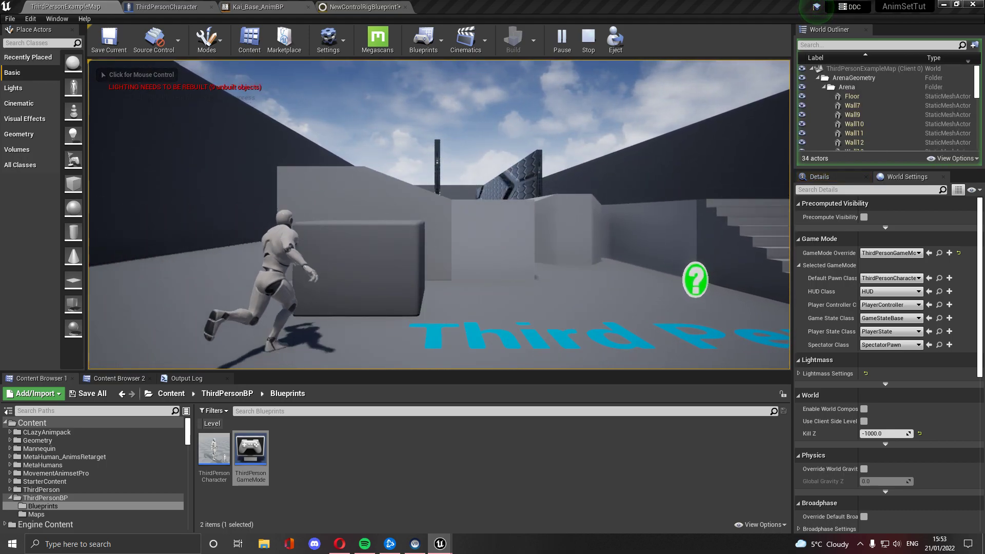
key("a")
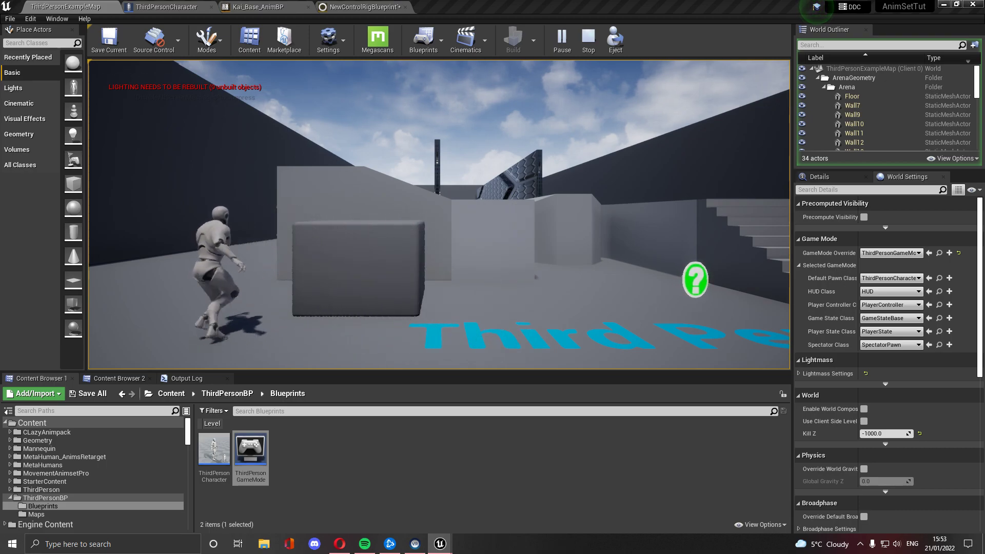
key("d")
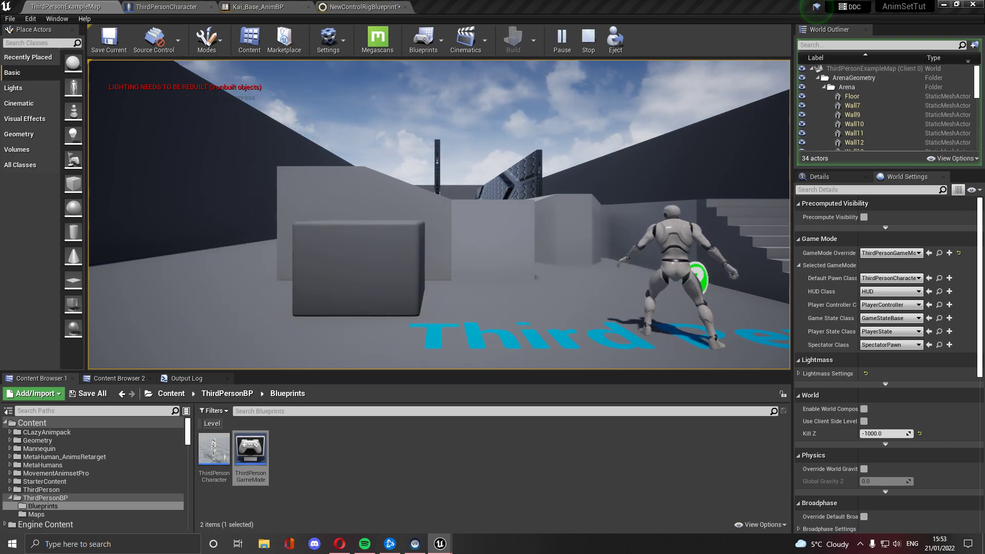
key("a")
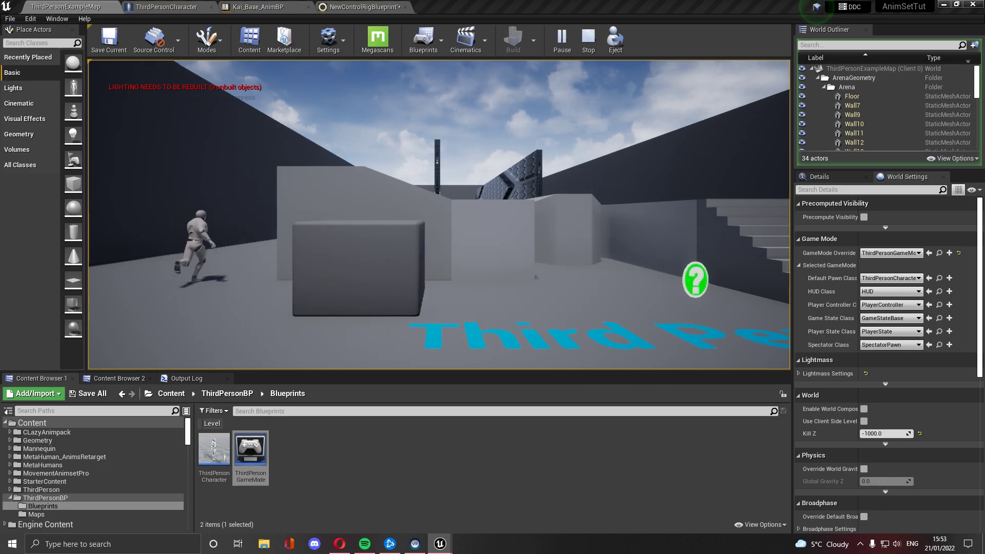
key("d")
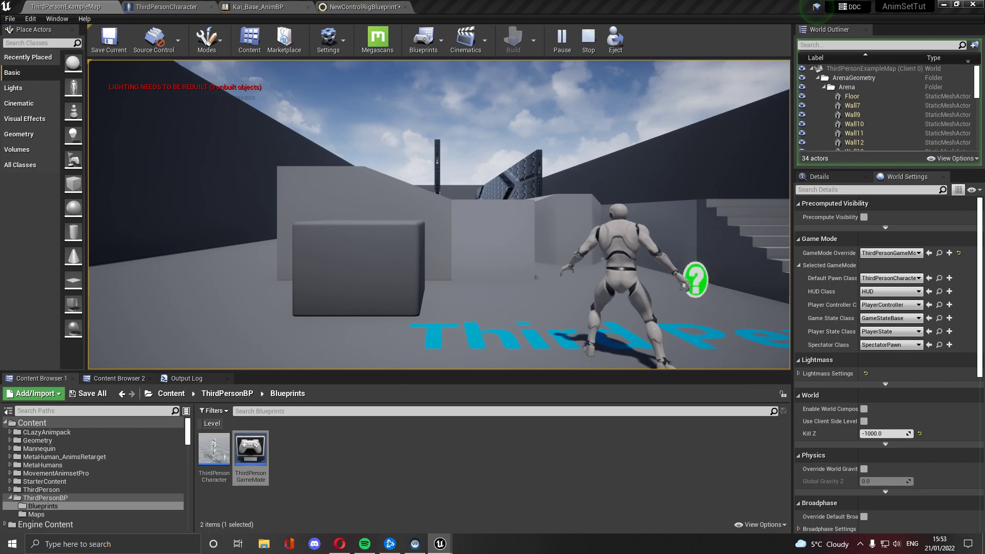
key("Escape")
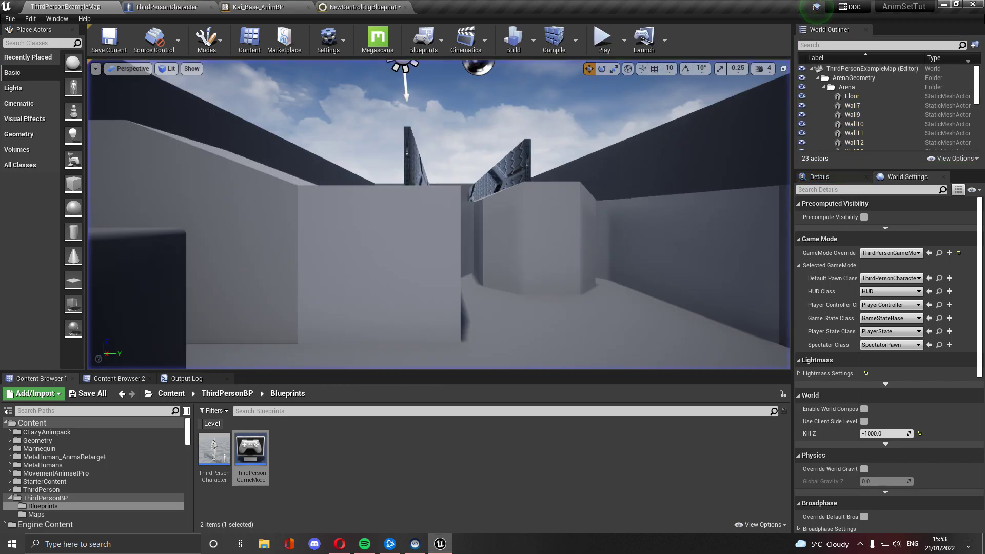
Step: Set the play options back to 1 player with net mode Play Standalone
left_click(624, 41)
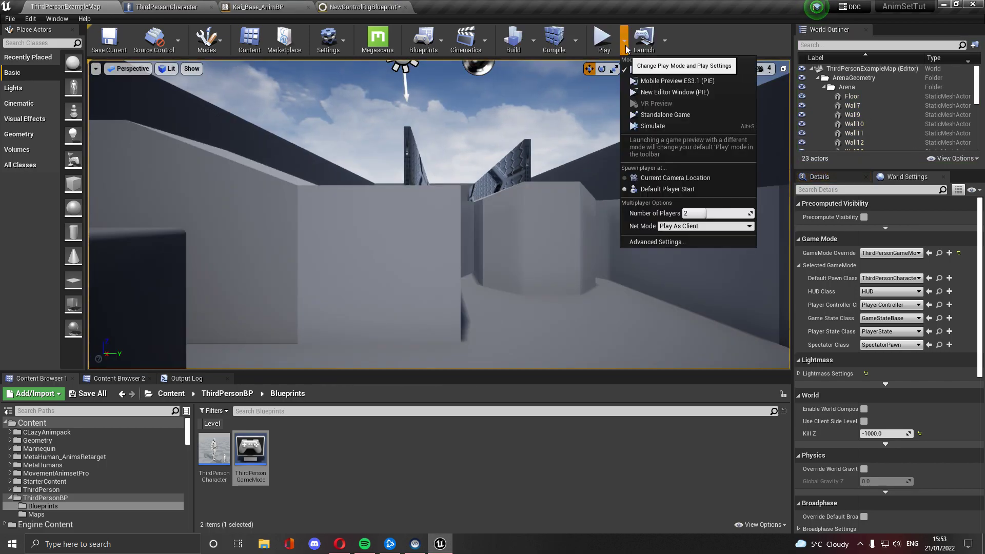
left_click(692, 229)
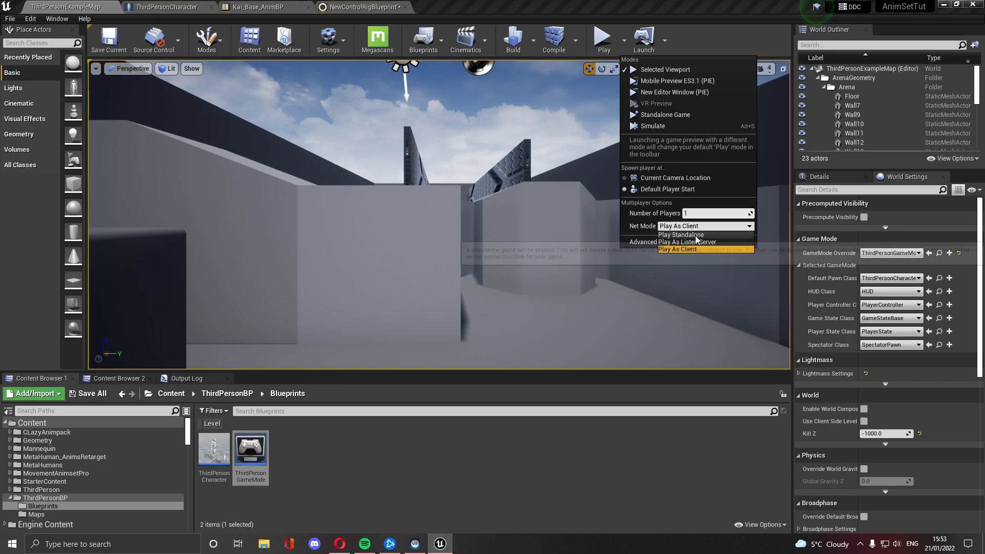
left_click(682, 237)
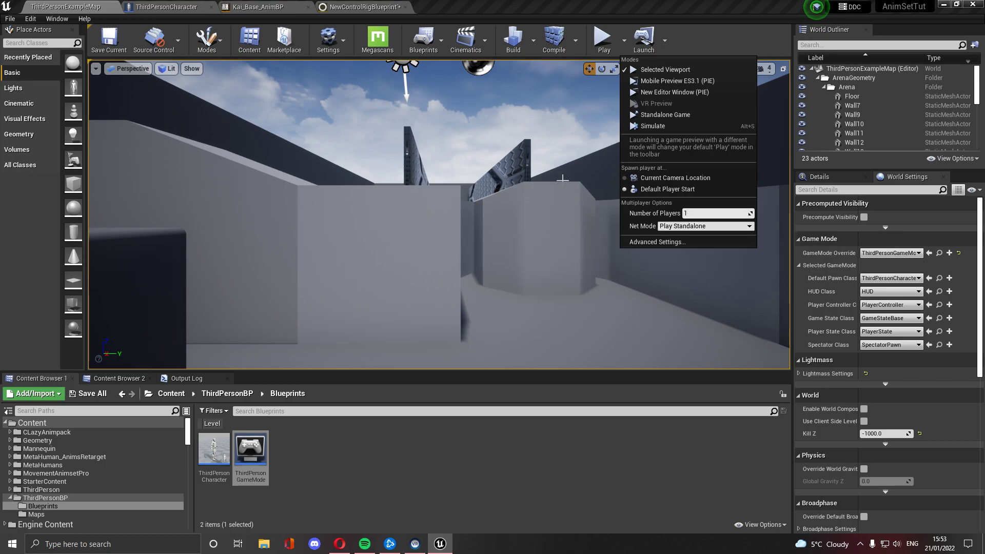
left_click(490, 235)
Step: Set the level's GameMode Override to GameMode_BP from the Kai_Locomotion Blueprints folder
left_click(214, 454)
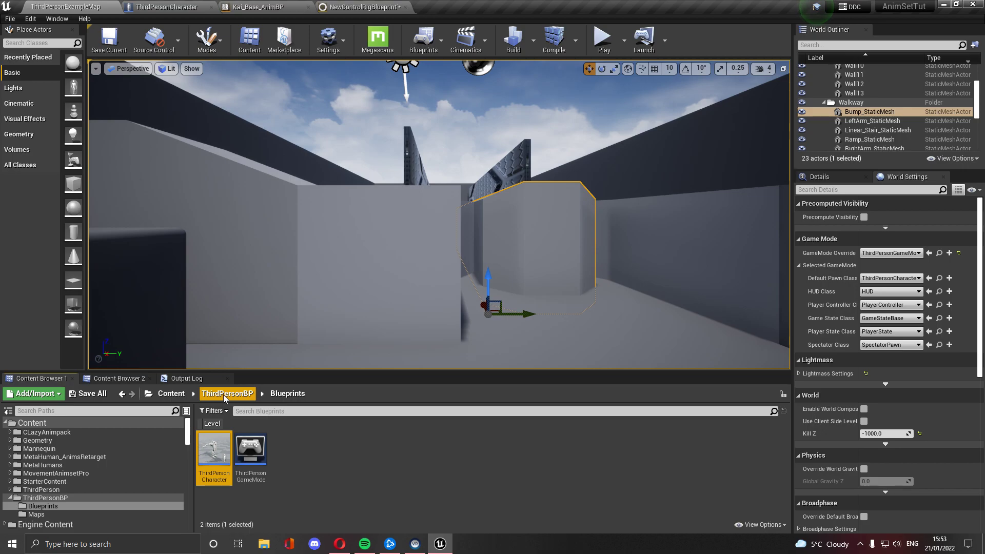
left_click(117, 378)
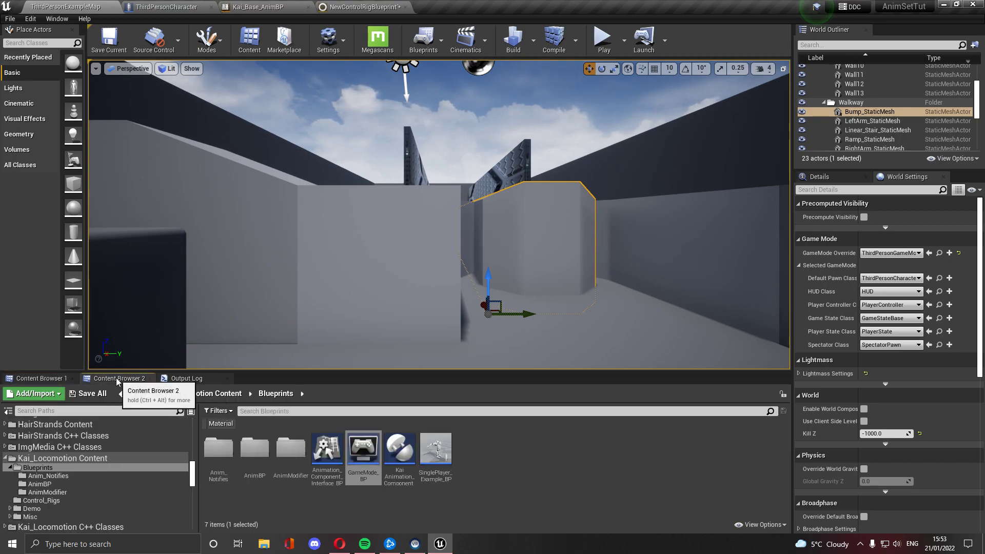
left_click_drag(353, 459, 893, 295)
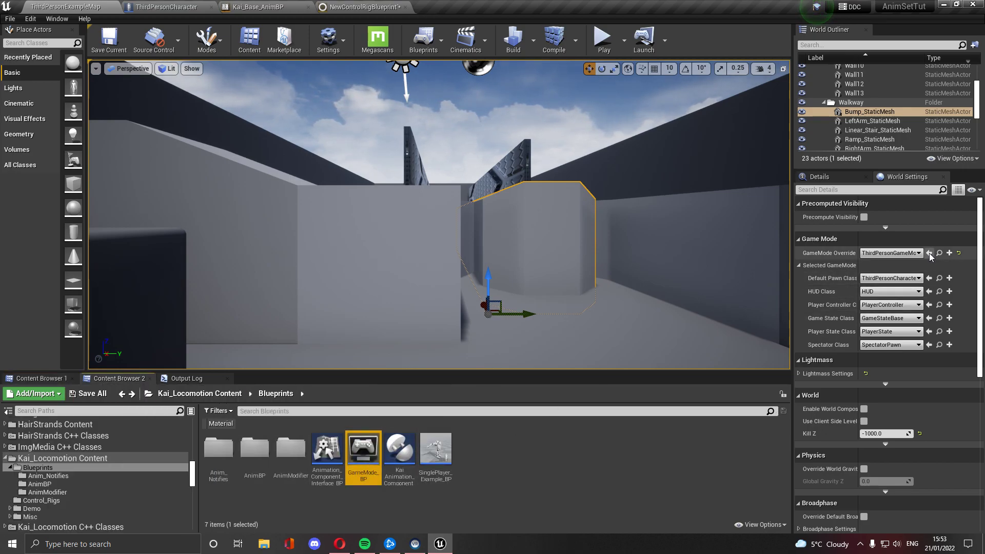
Step: Play the level and run the character forward repeatedly between the walls and blocks, examining its starts, running and stops
left_click(598, 42)
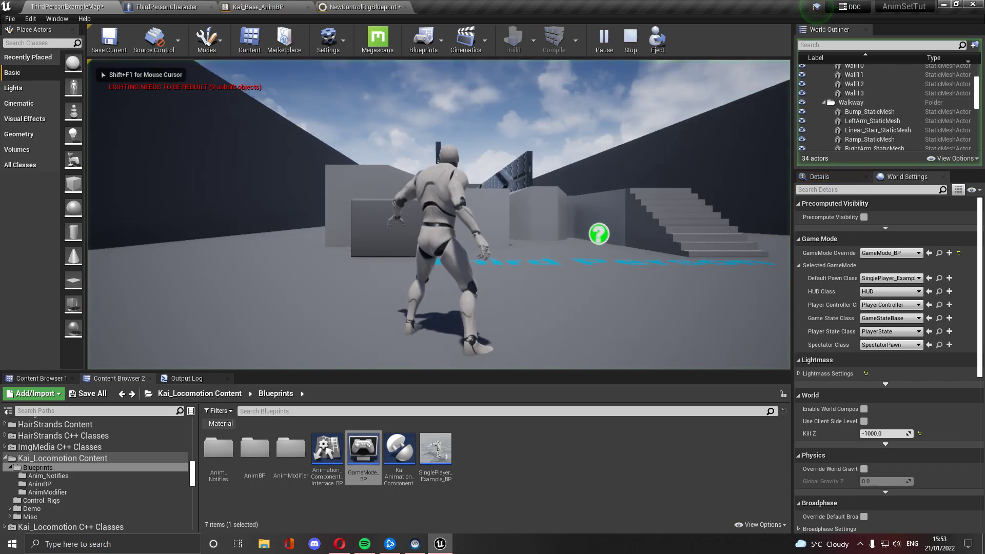
key("w")
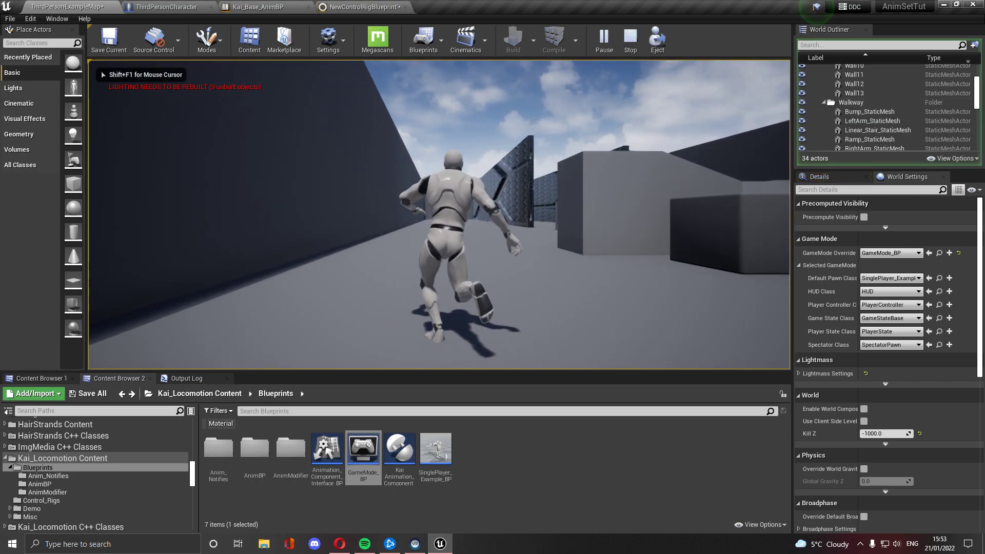
key("w")
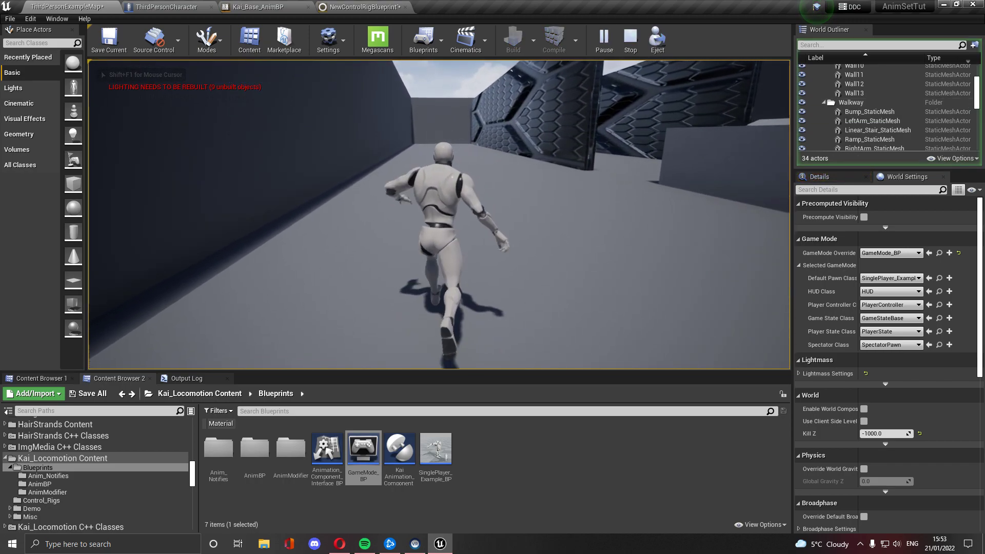
key("w")
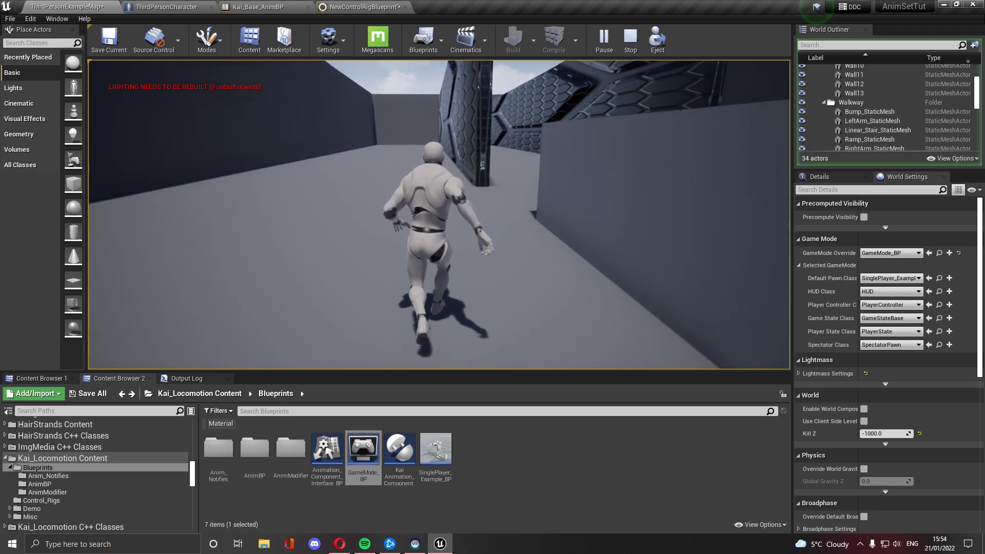
key("w")
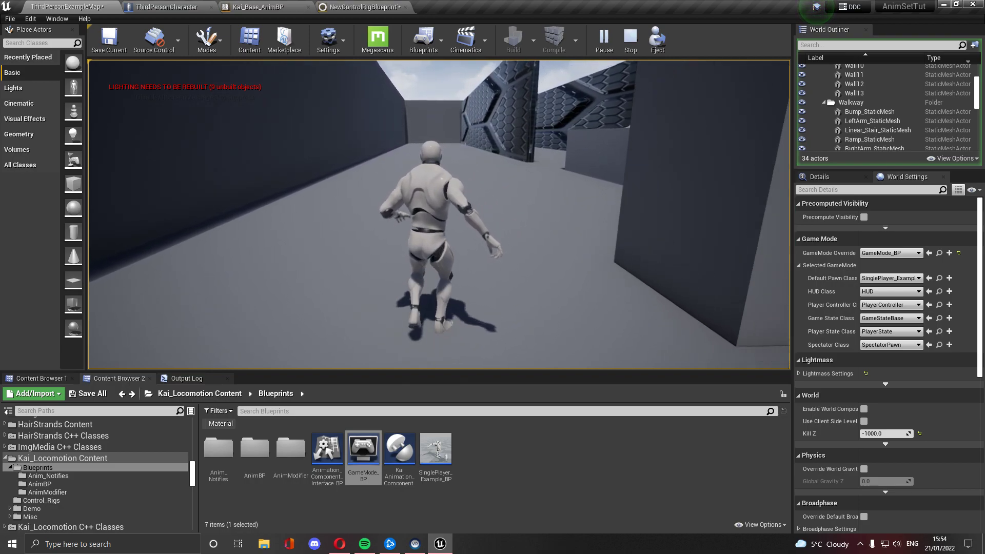
key("w")
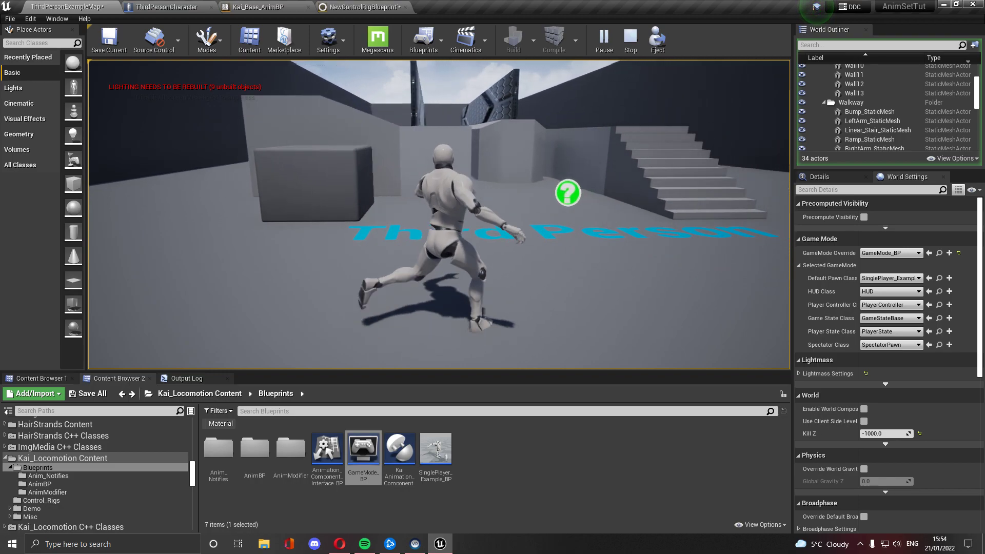
key("w")
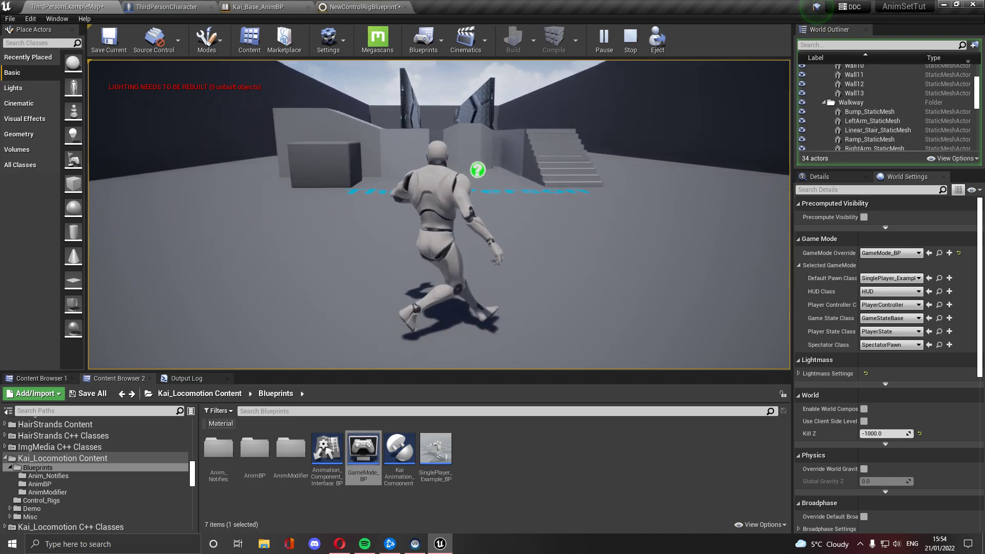
key("w")
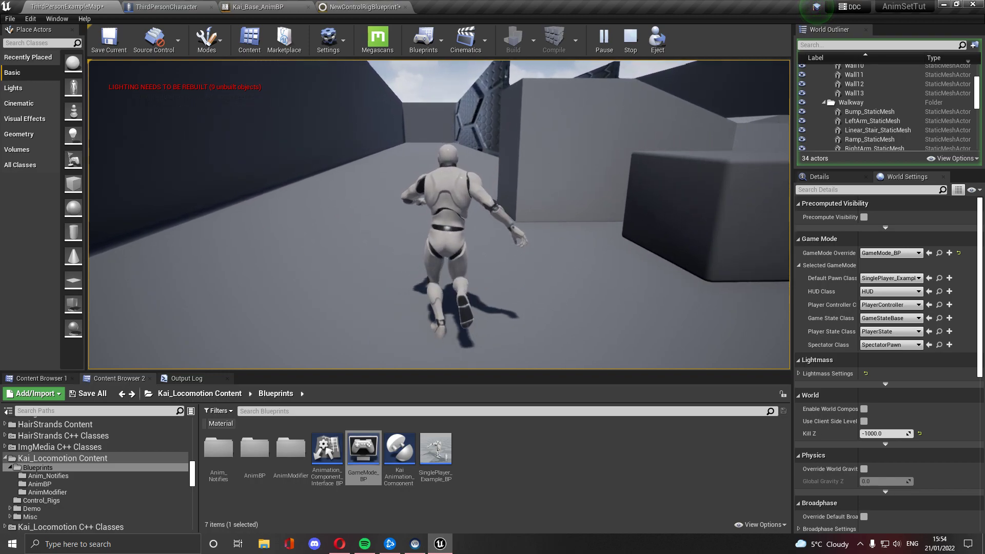
key("w")
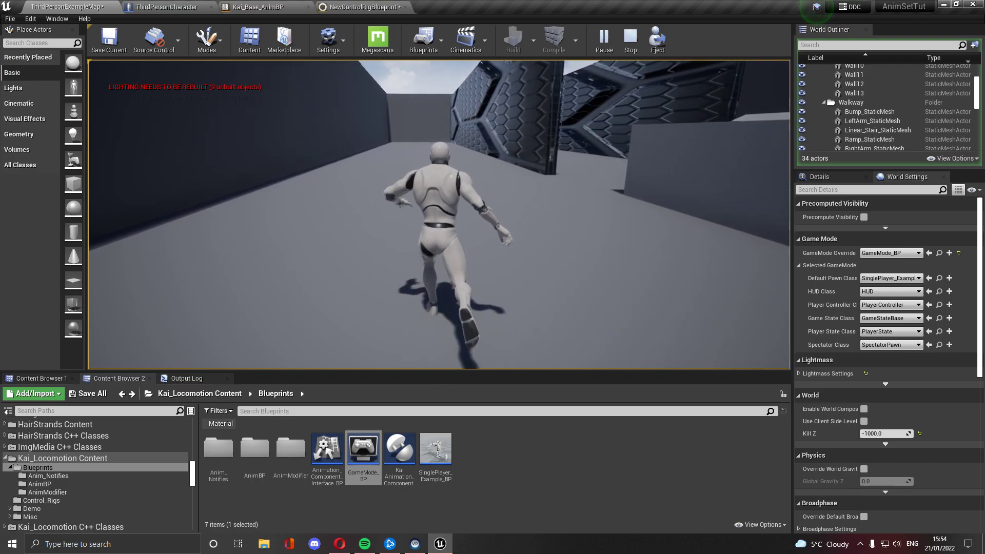
key("w")
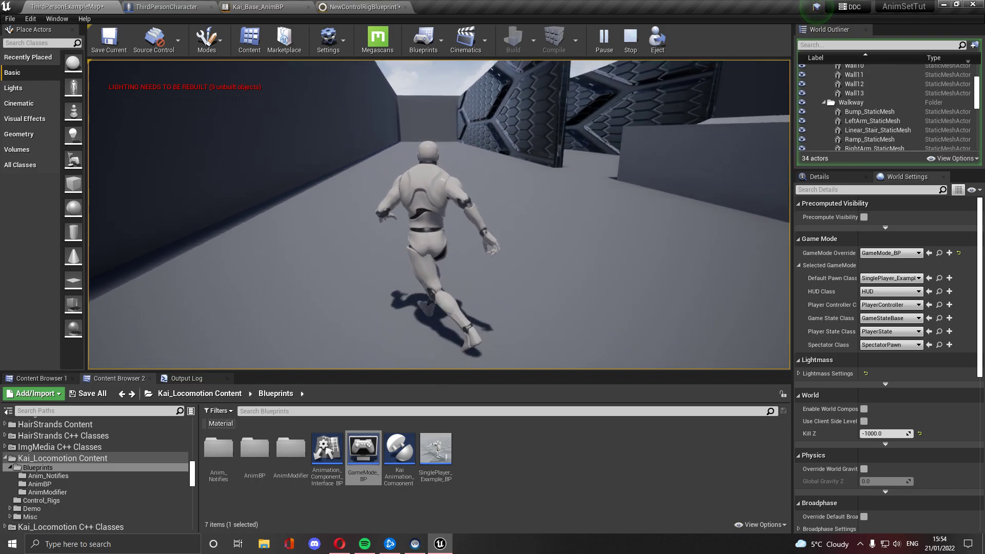
key("w")
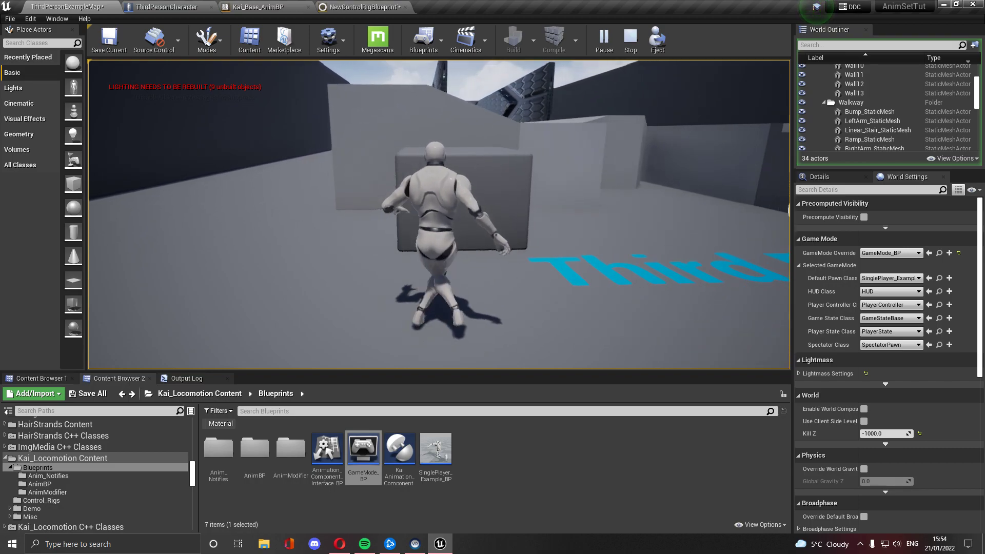
key("d")
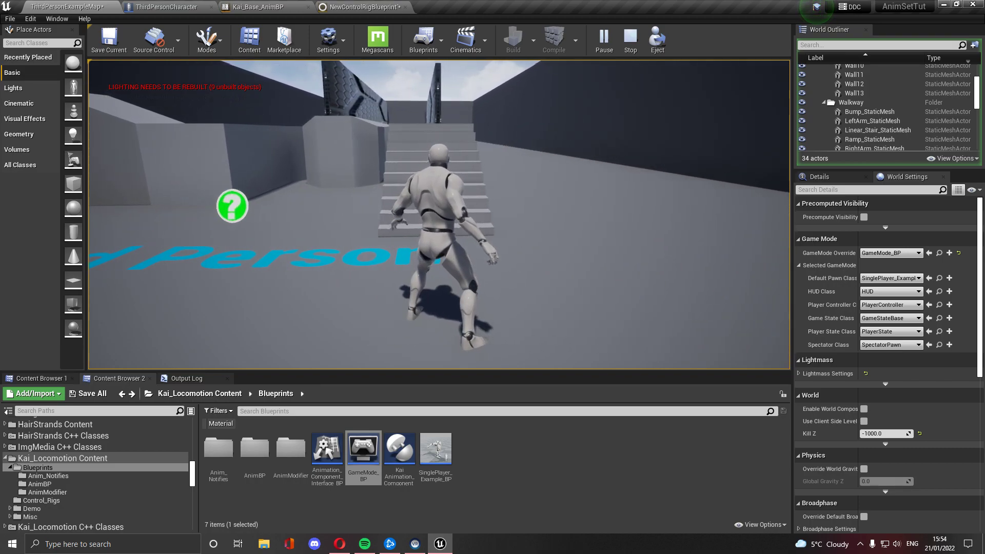
key("w")
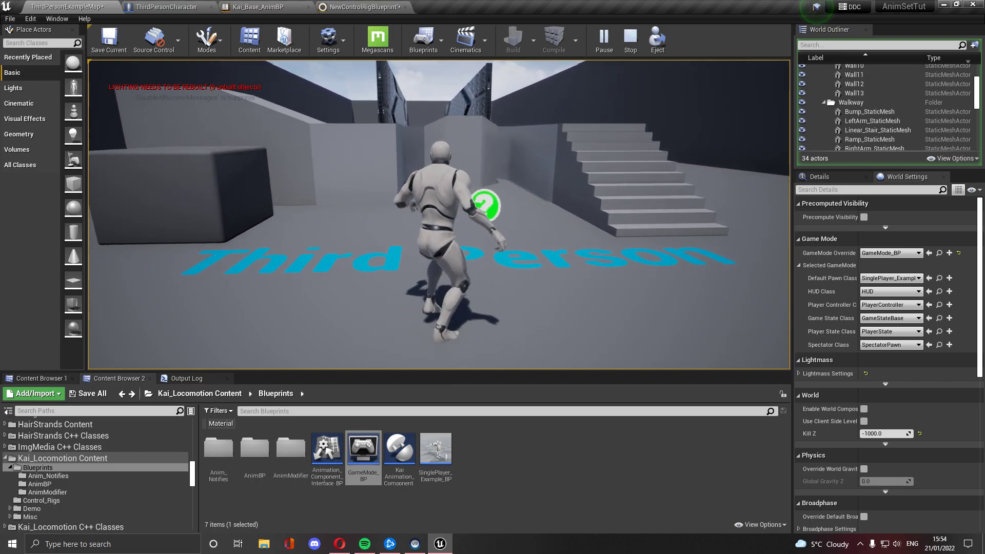
key("w")
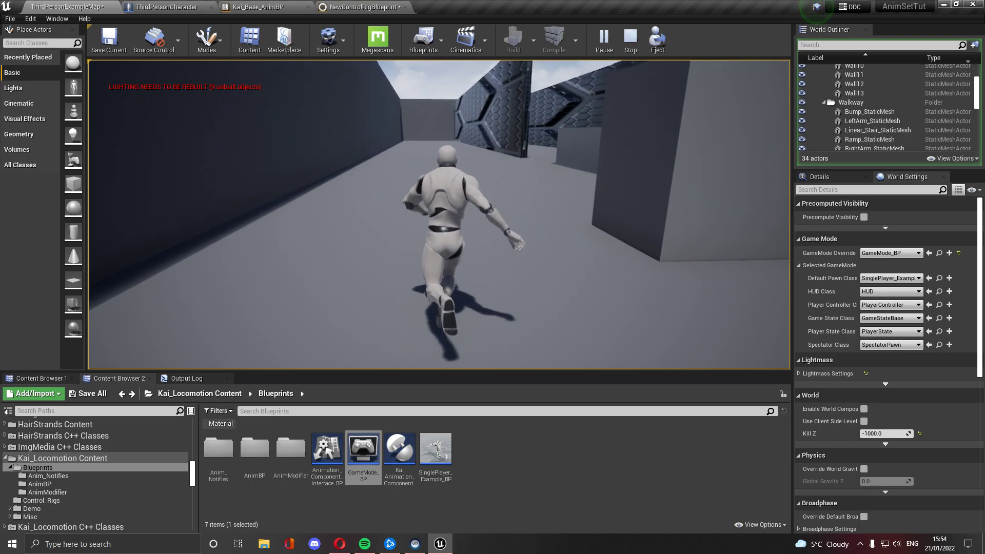
key("w")
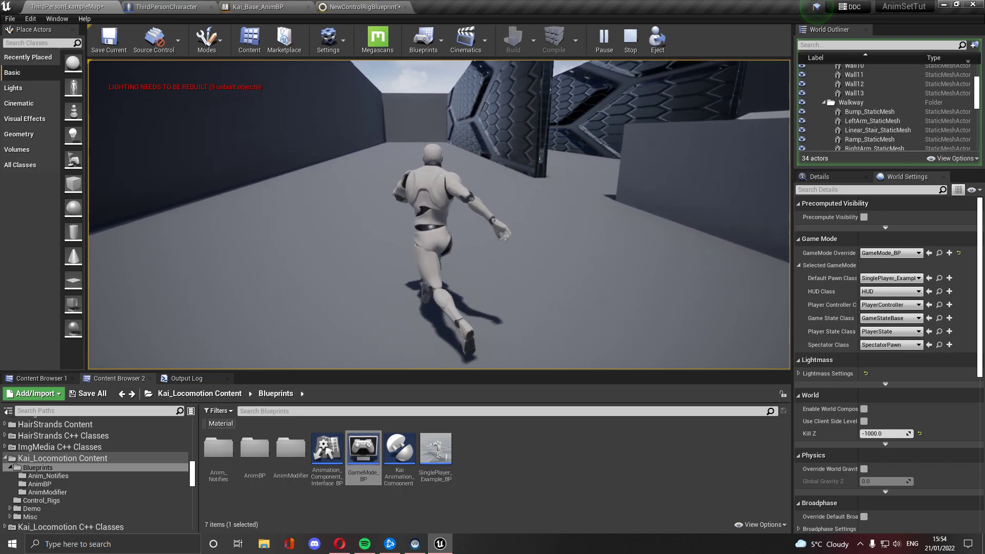
key("w")
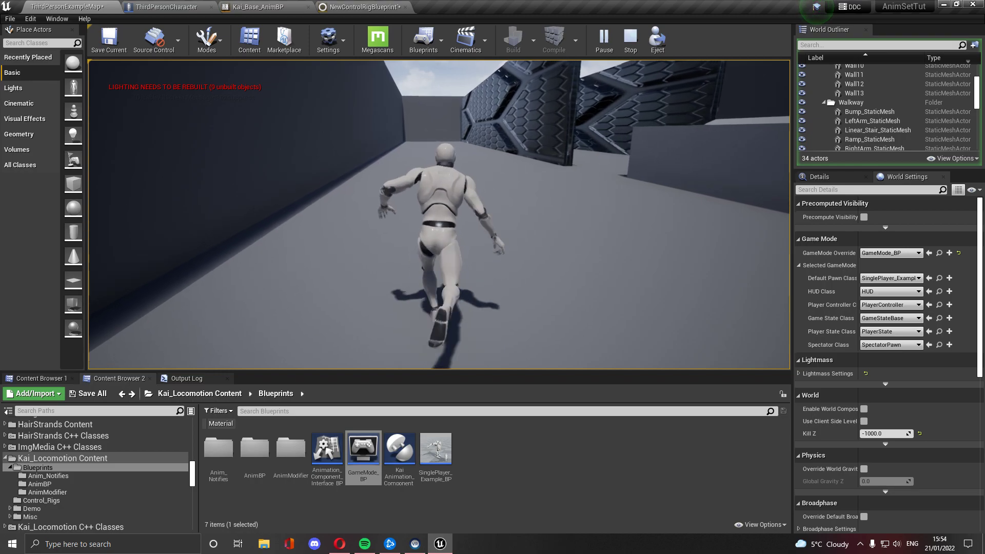
key("w")
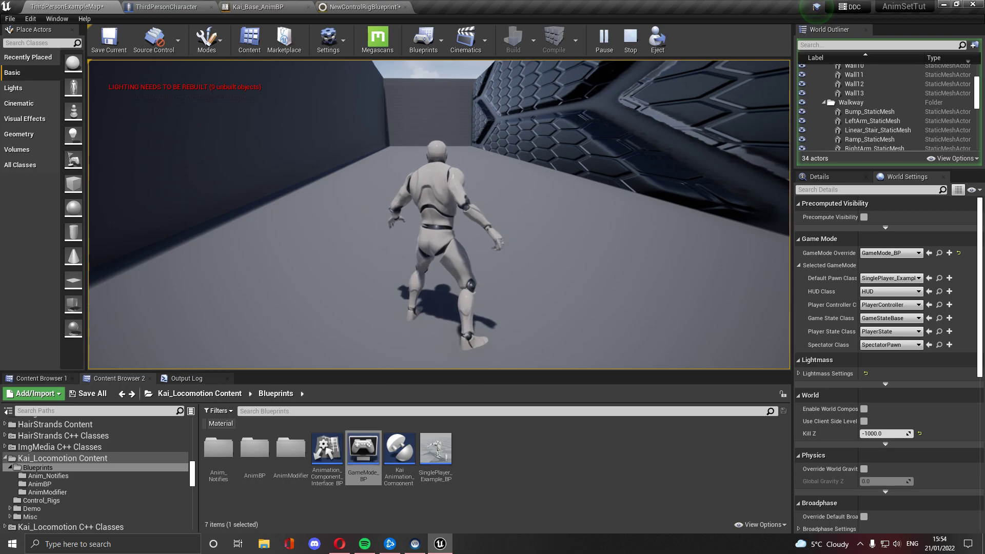
Step: Examine the character's in-place jump and its running turns on the way back to the Third Person floor text
key("space")
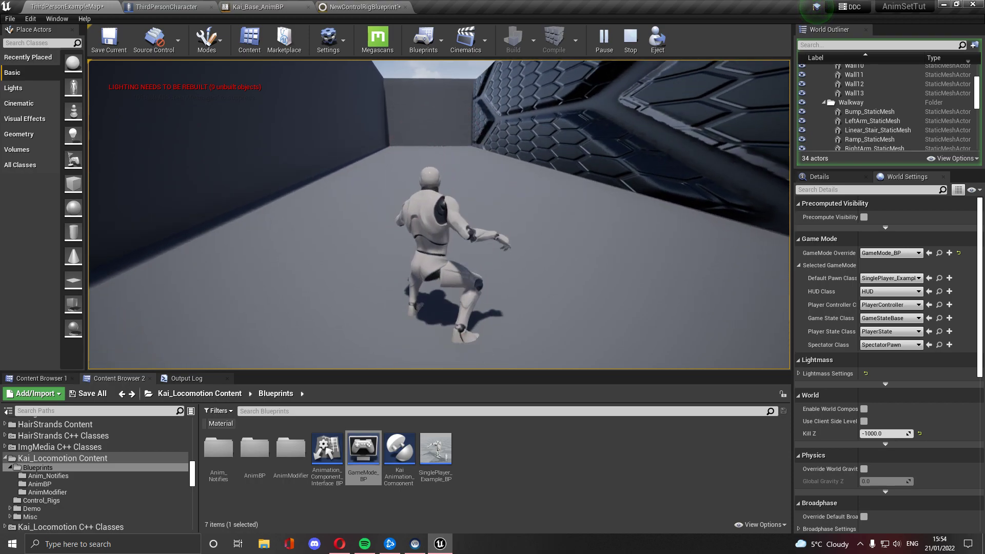
key("space")
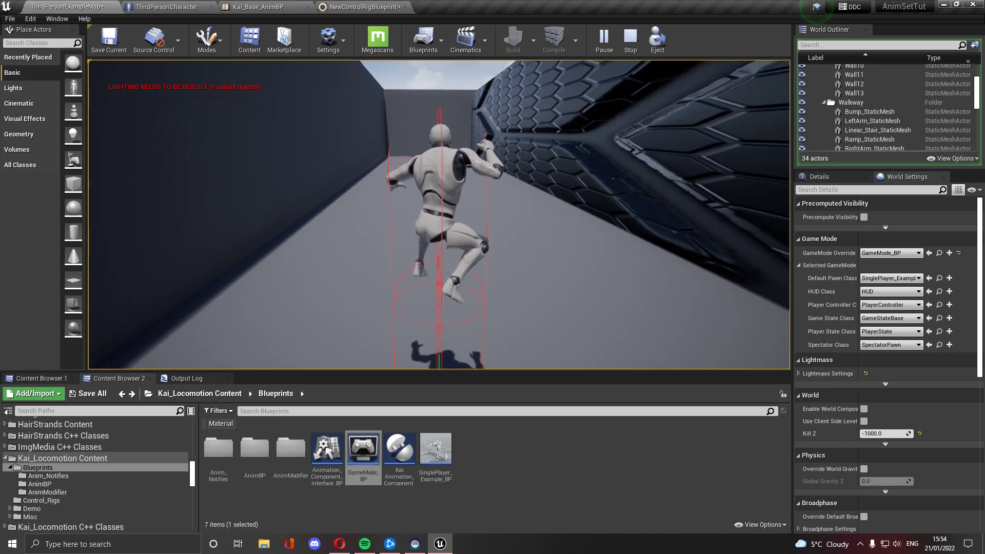
key("w")
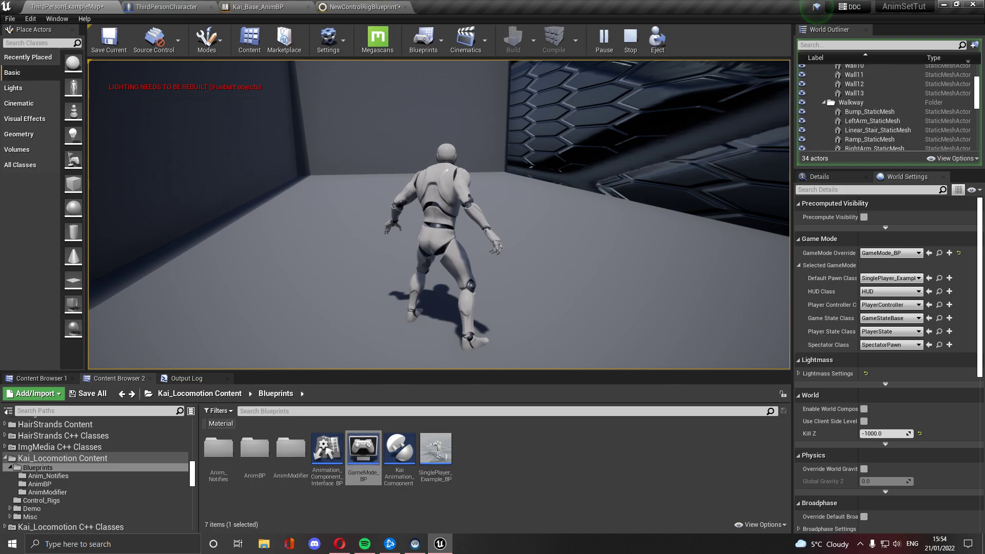
key("w")
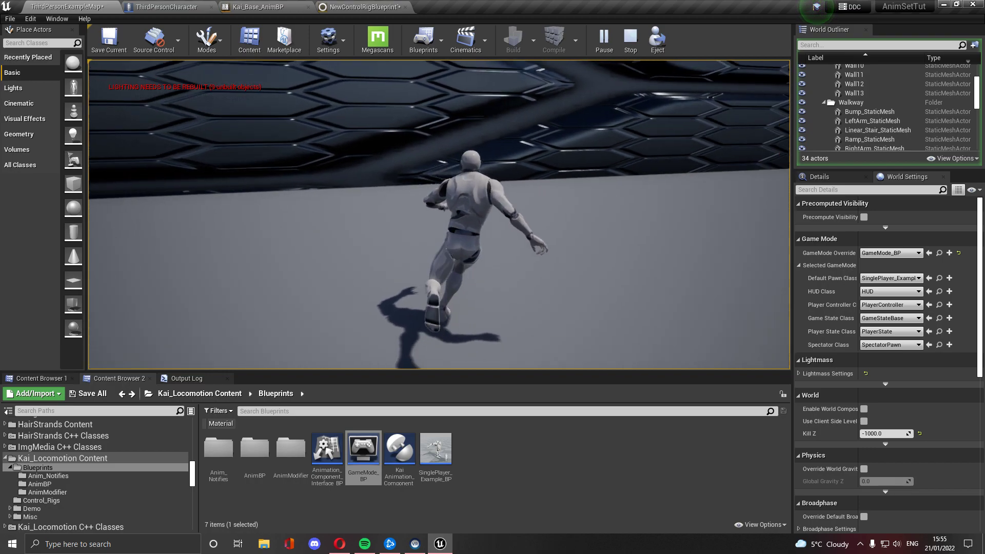
key("w")
key("w")
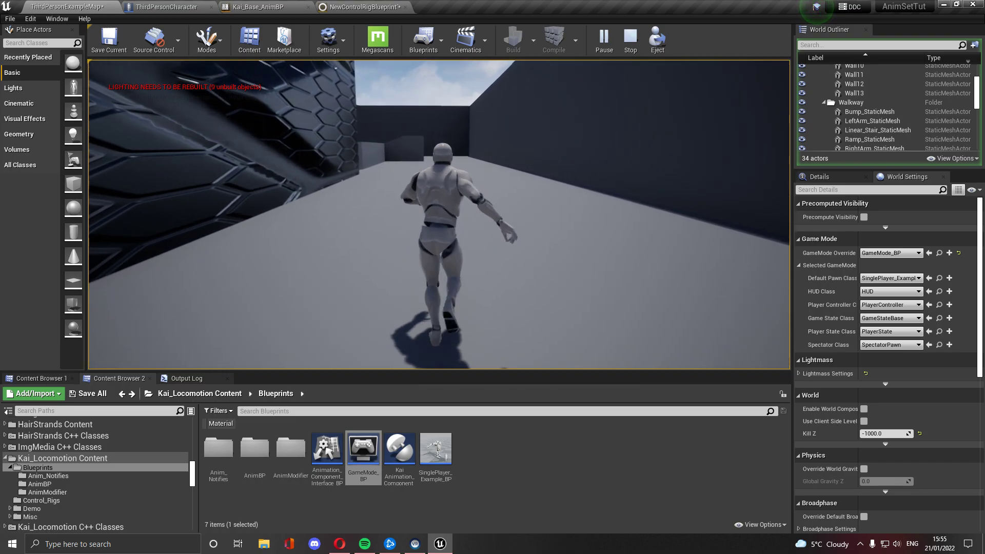
key("w")
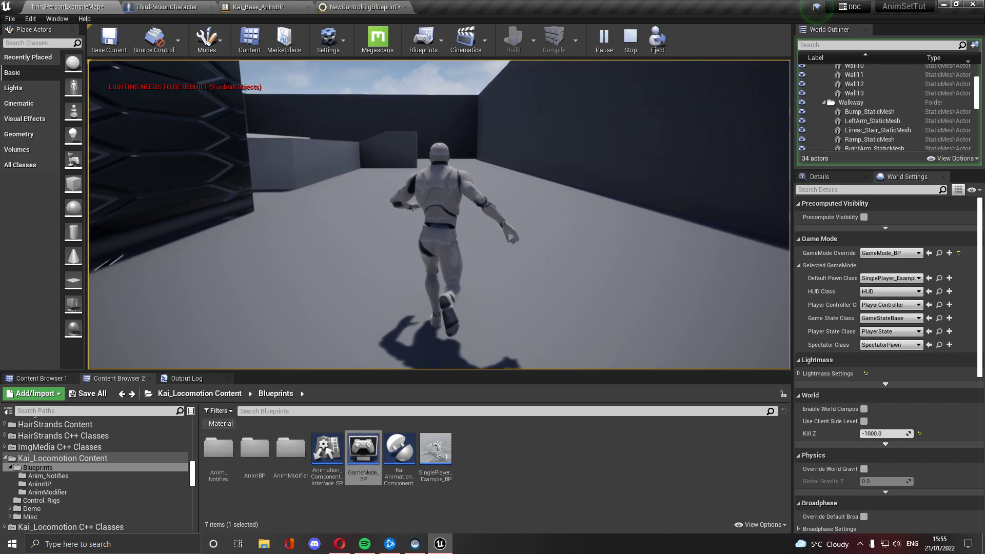
key("w")
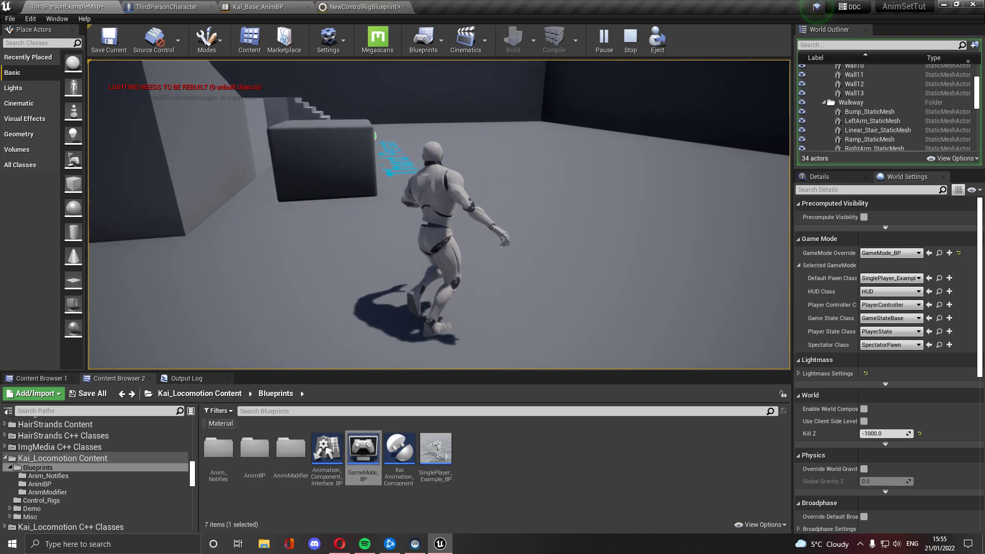
key("w")
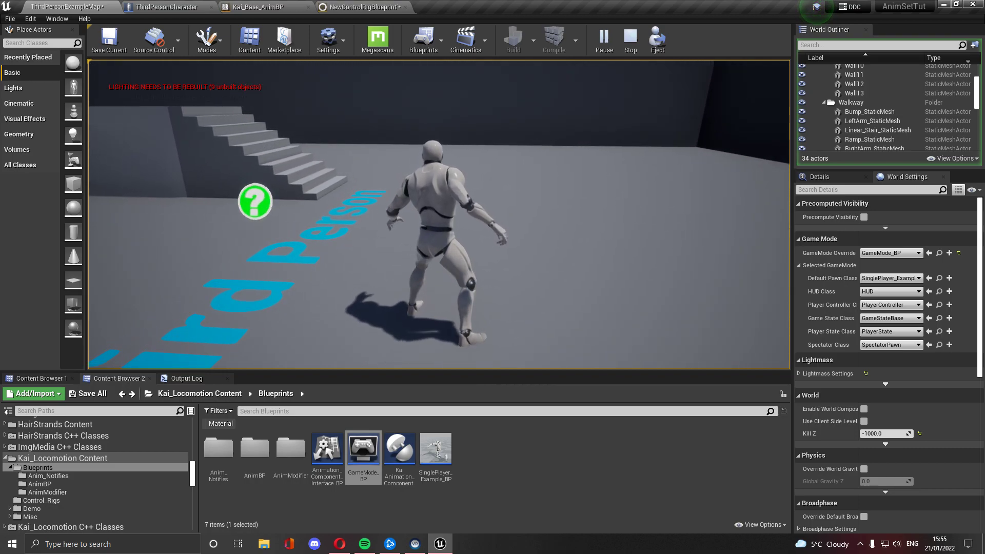
key("w")
key("w")
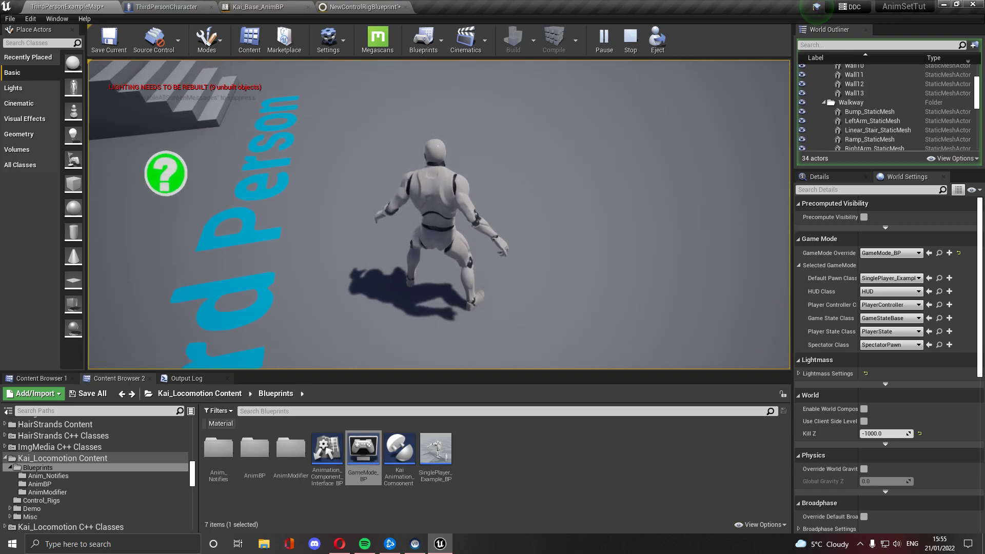
Step: Eject from the character to inspect its idle pose from the front with the free camera, then repossess it and stop playing
key("shift+F1")
left_click(659, 41)
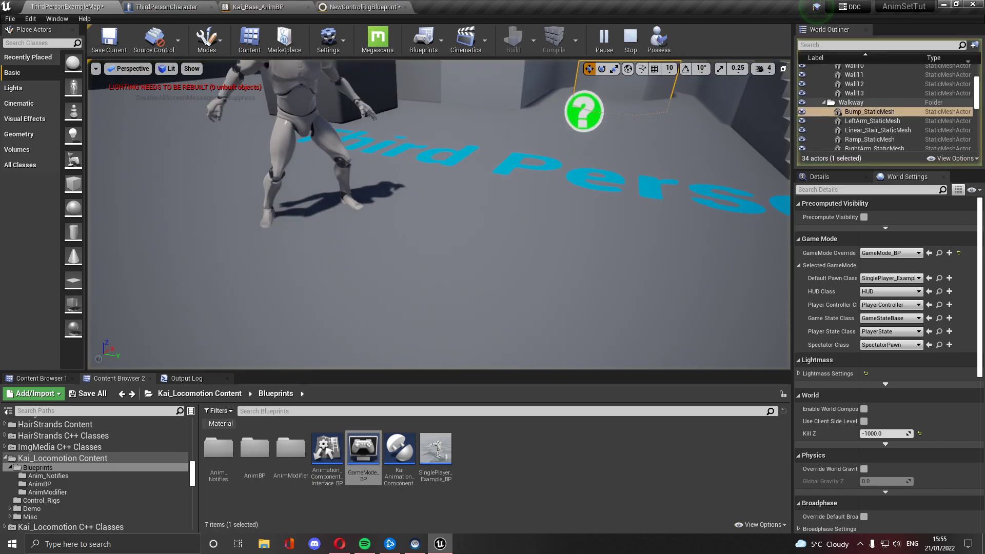
key("w")
right_click_drag(439, 214, 439, 267)
key("s")
right_click_drag(610, 165, 611, 165)
key("w")
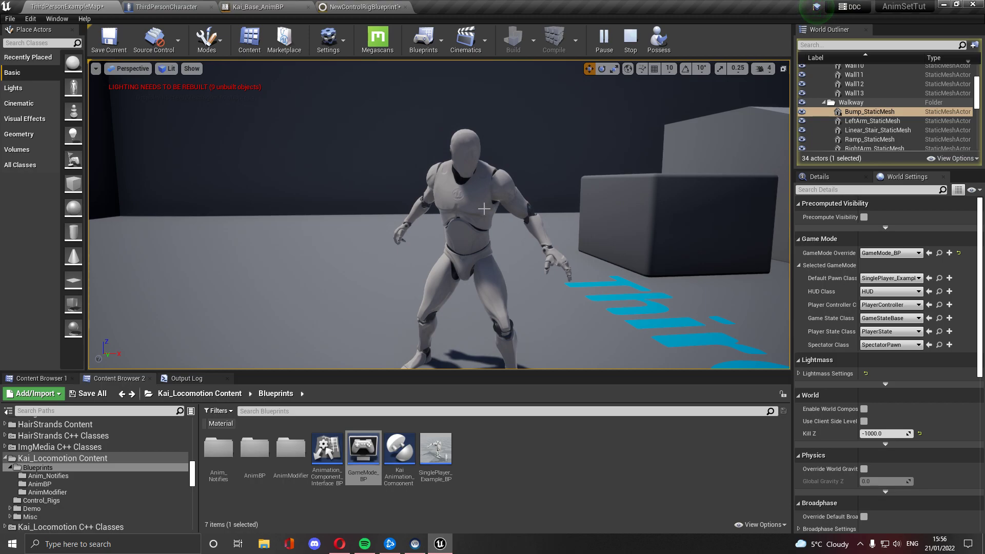
left_click(656, 42)
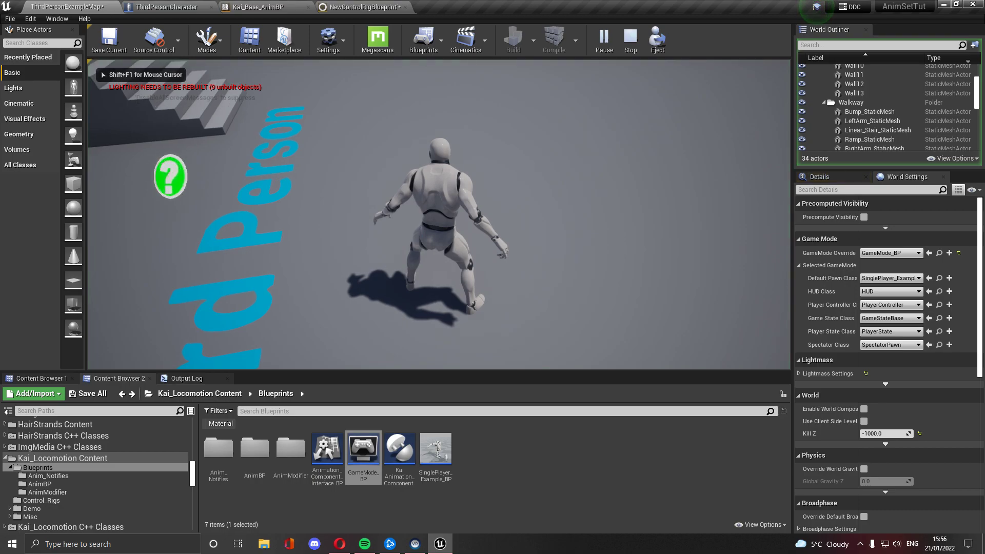
key("Escape")
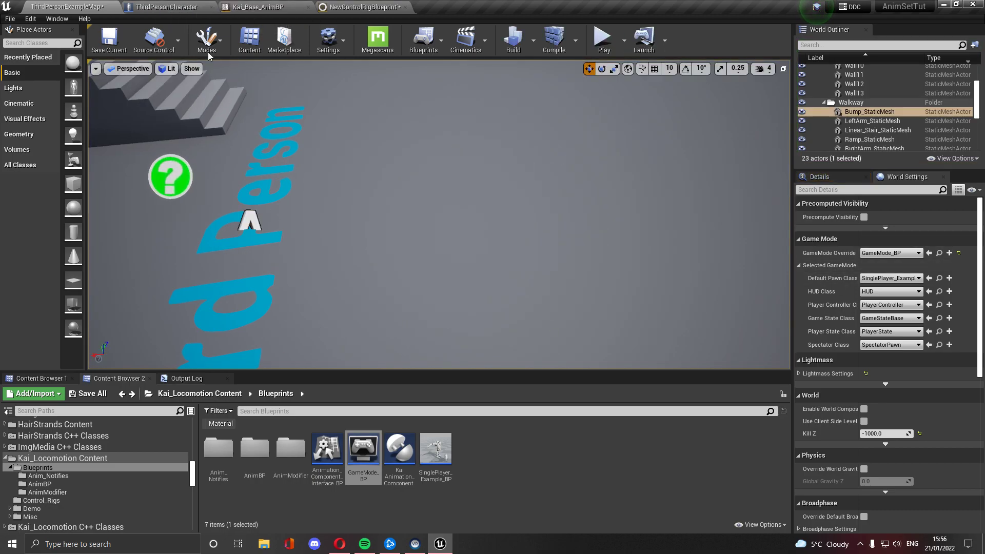
Step: Set the level's GameMode Override to ThirdPersonGameMode from the ThirdPersonBP Blueprints folder, and save the map
left_click(45, 378)
left_click(250, 448)
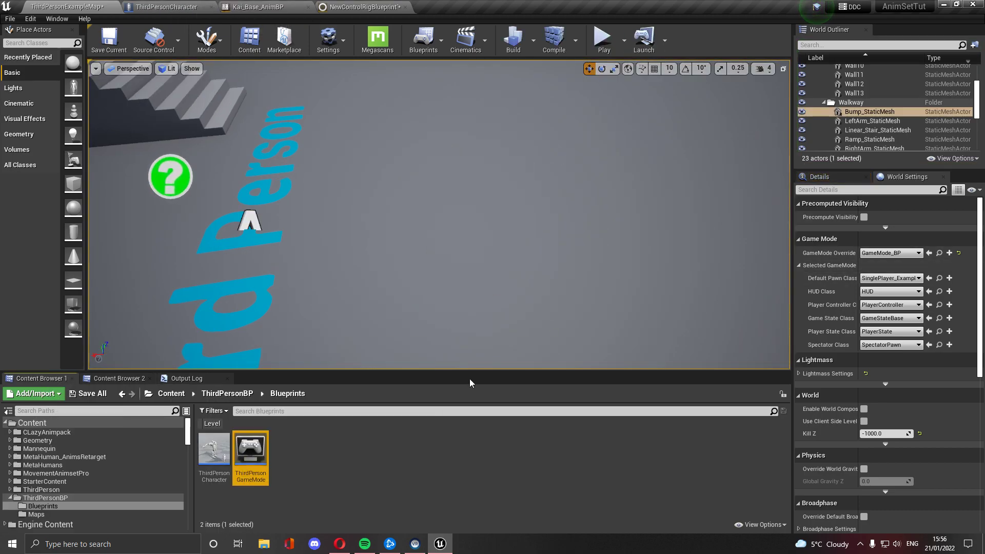
left_click(929, 252)
key("ctrl+s")
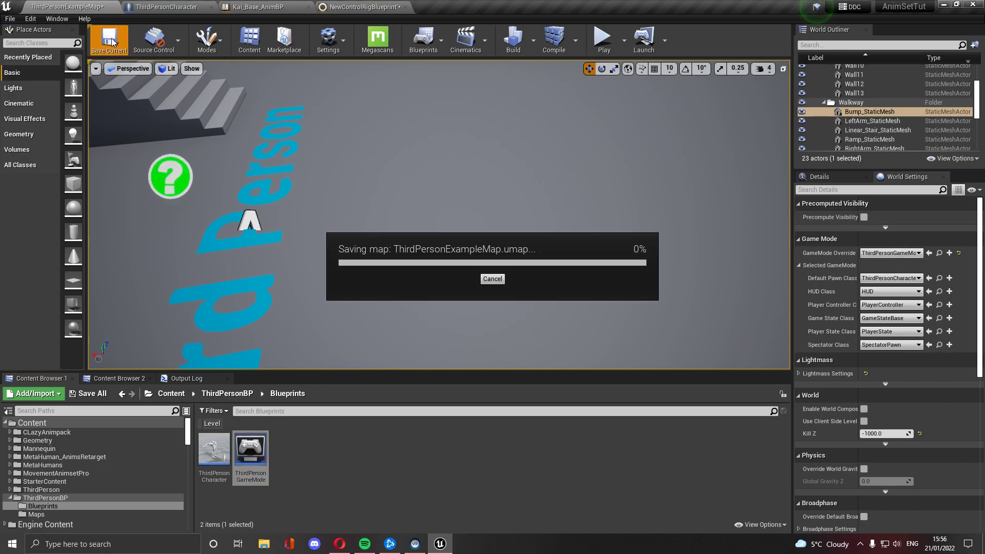
Step: Select the FollowCamera component in the ThirdPersonCharacter blueprint to check its parent socket and camera settings
left_click(167, 7)
left_click_drag(508, 269, 507, 269)
left_click(52, 102)
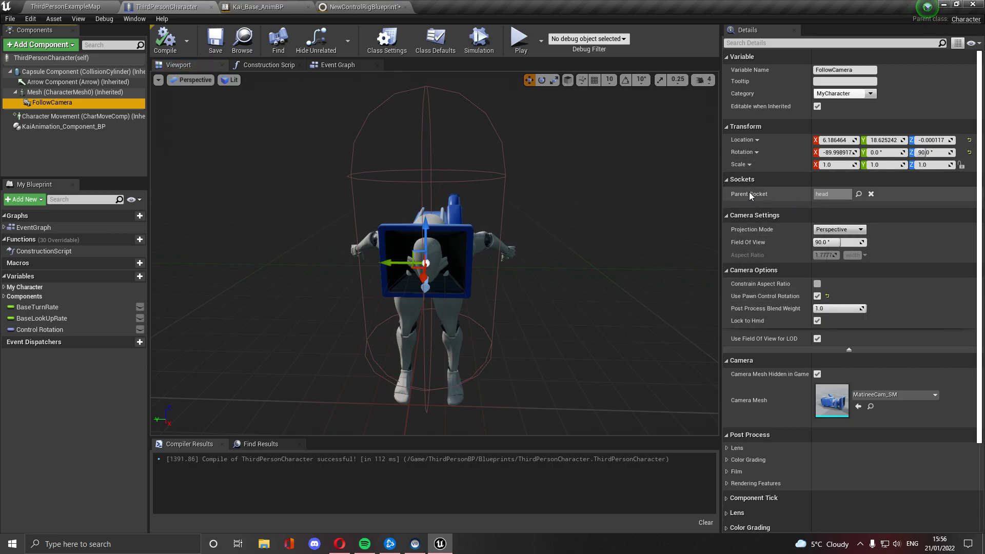
Step: Play ThirdPersonExampleMap and examine the first-person view while running around the walls and jumping
left_click(97, 6)
left_click(603, 40)
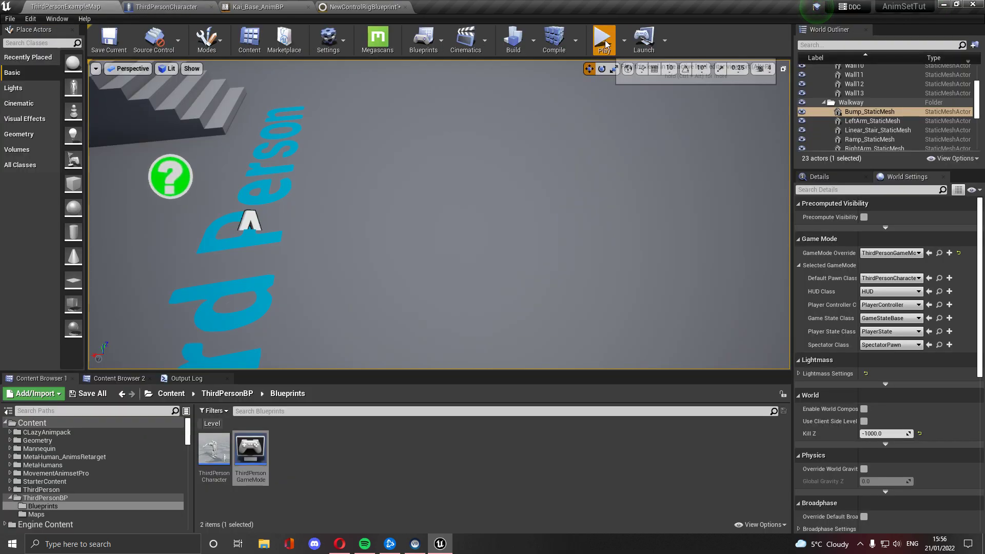
key("w")
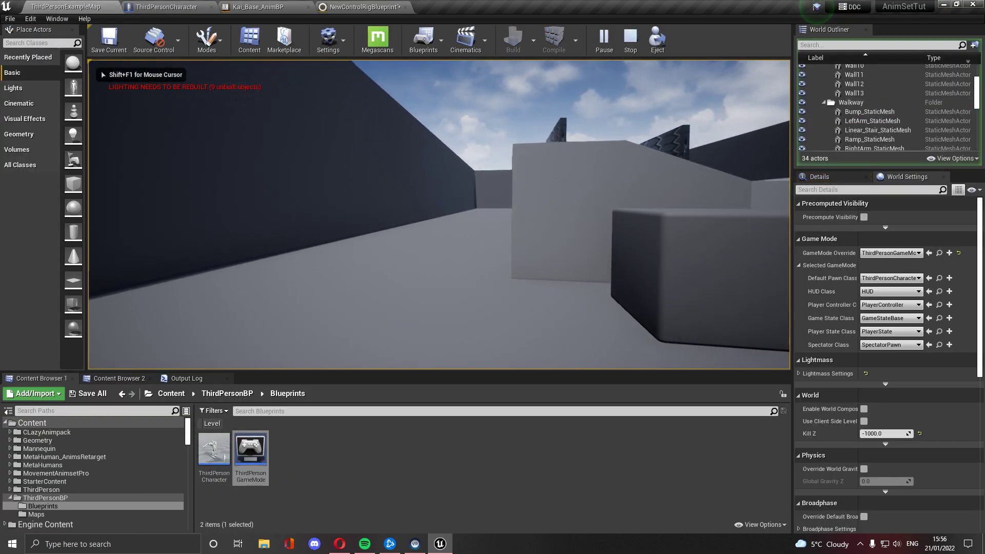
key("a")
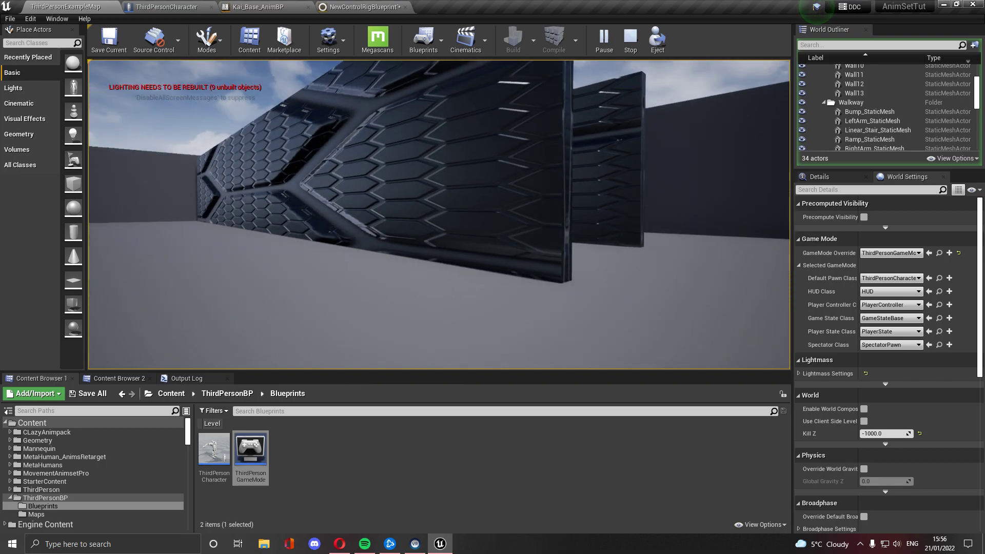
key("w")
key("w")
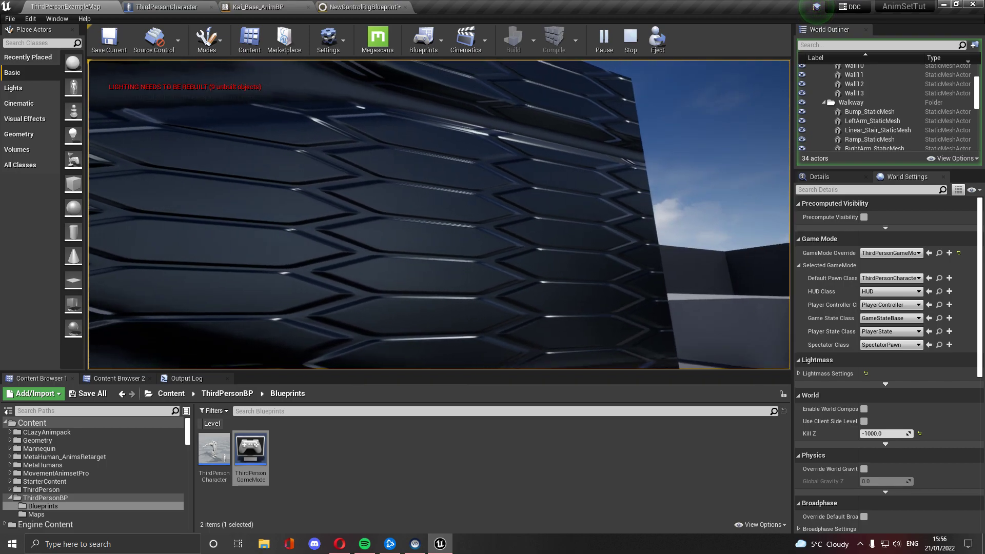
key("space")
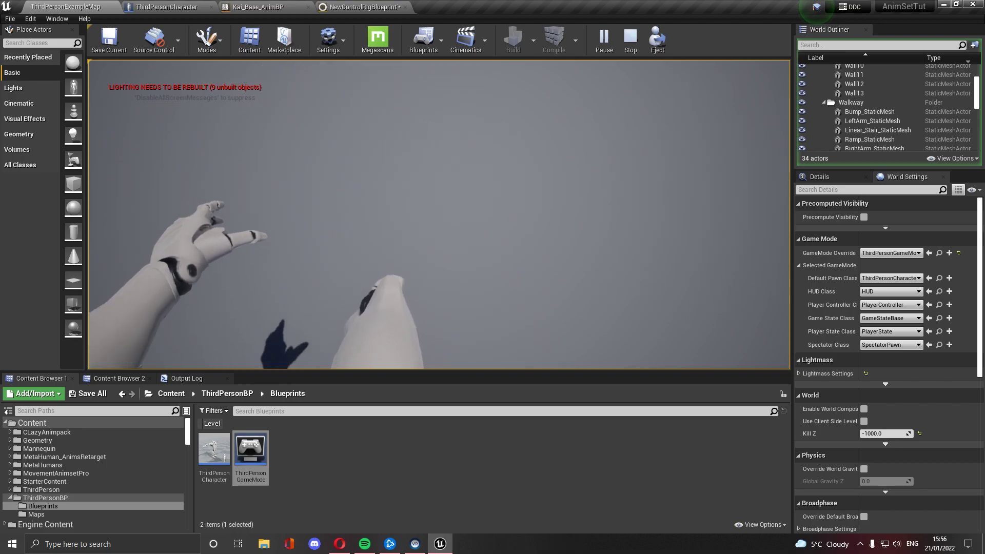
key("w")
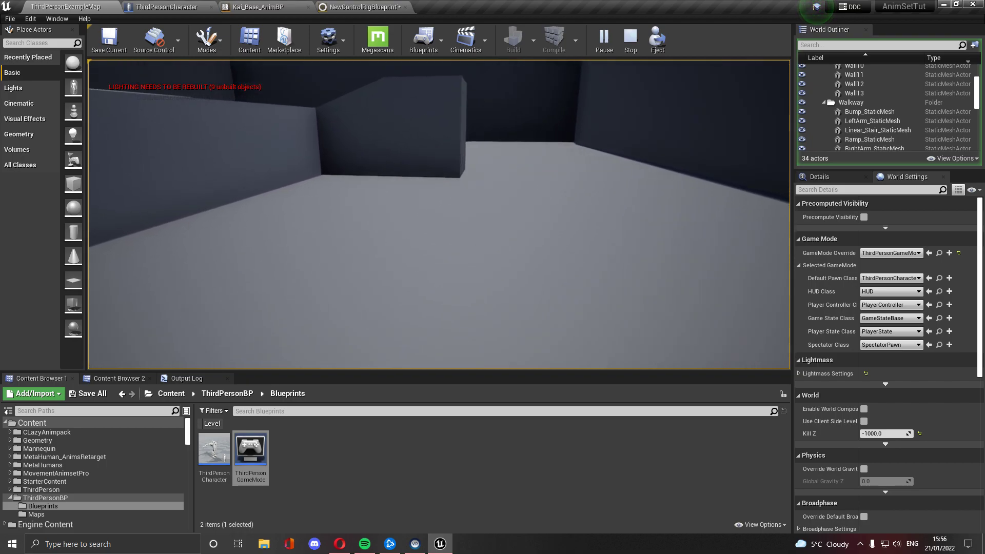
key("w")
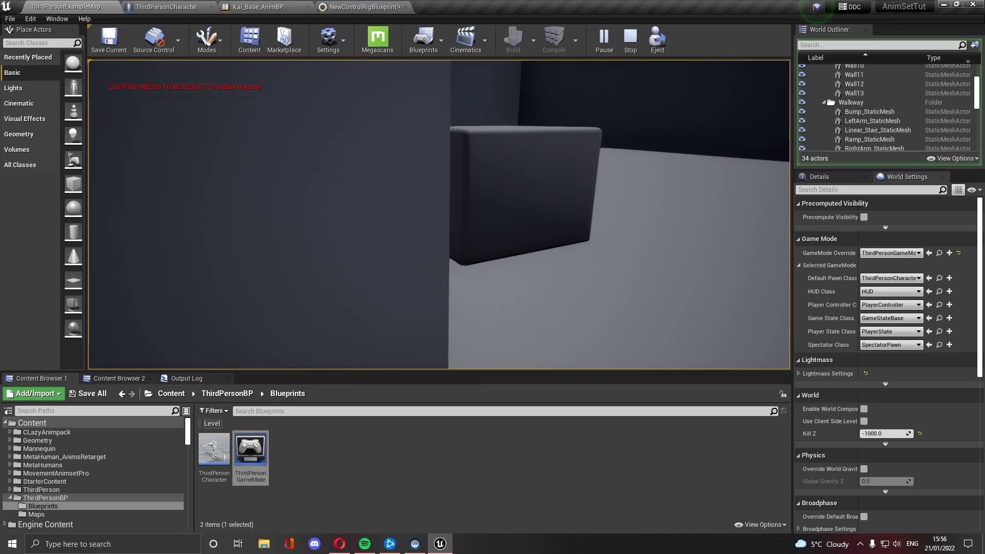